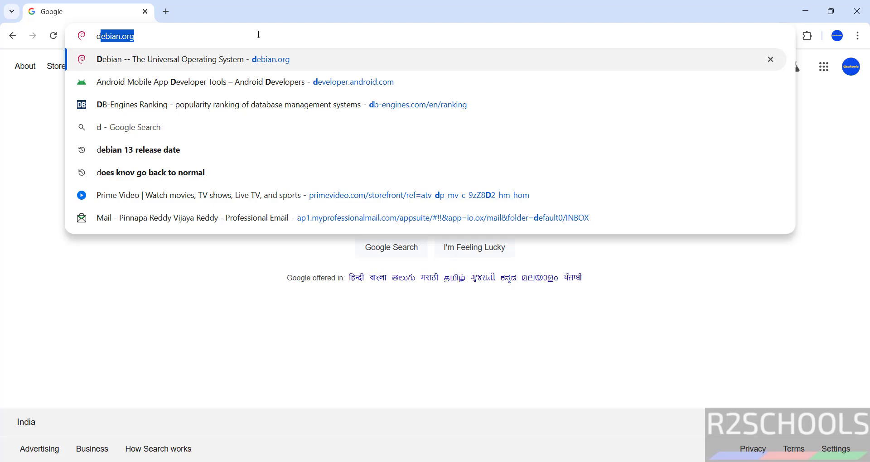
- Search for debian.org, open the official Debian result, and scroll down its home page
type("eb")
type("ian")
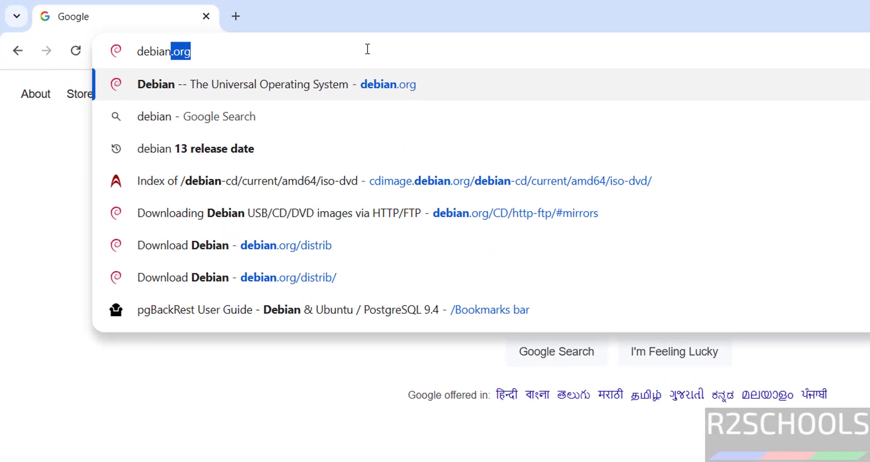
type("/org")
key("Return")
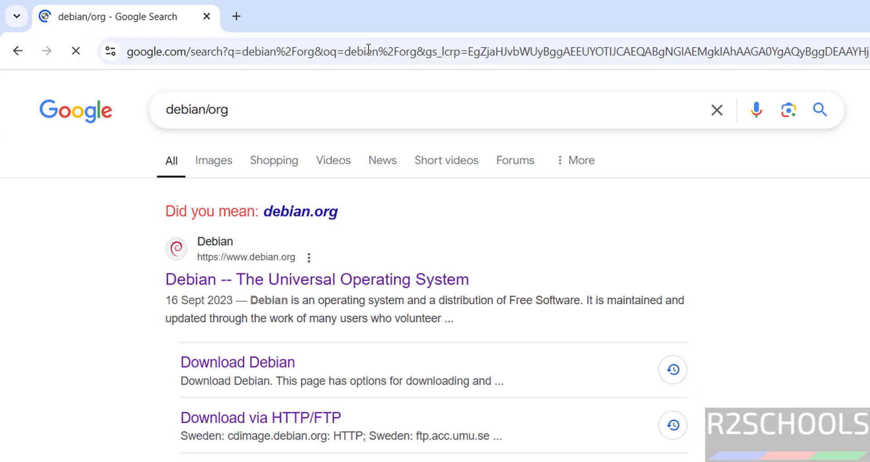
left_click(259, 280)
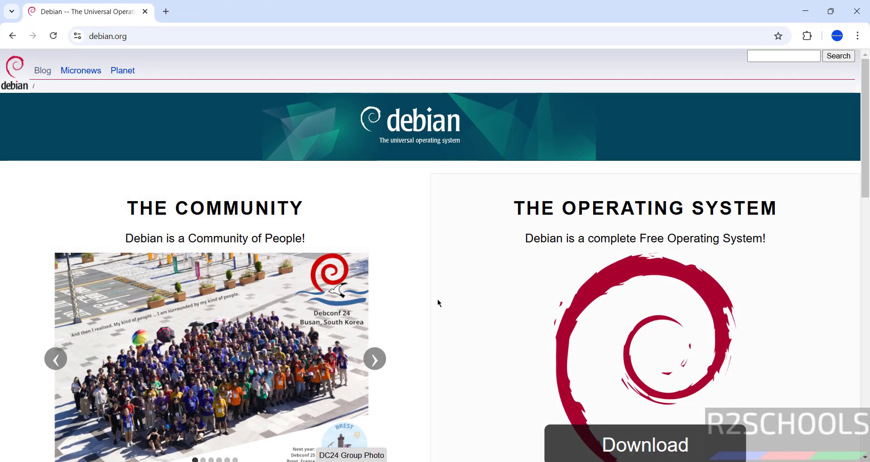
scroll(438, 302, "down", 5)
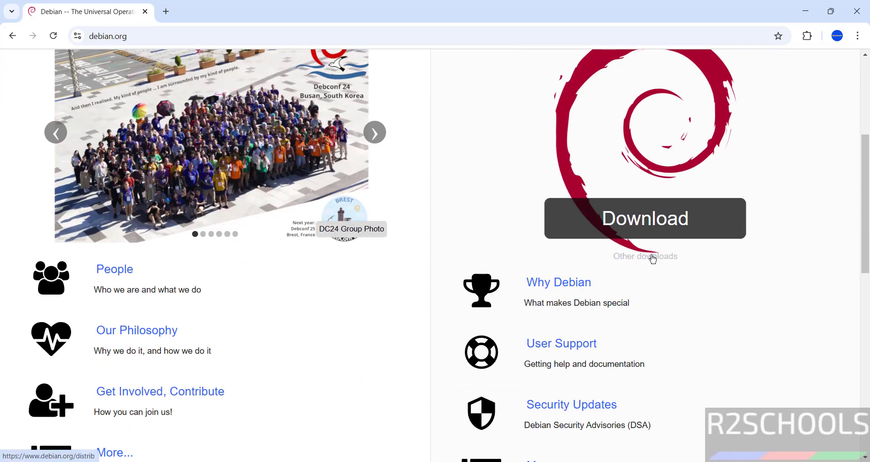
- Go through Other downloads to Download mirrors and scroll to the stable CD/USB and DVD/USB images
left_click(653, 257)
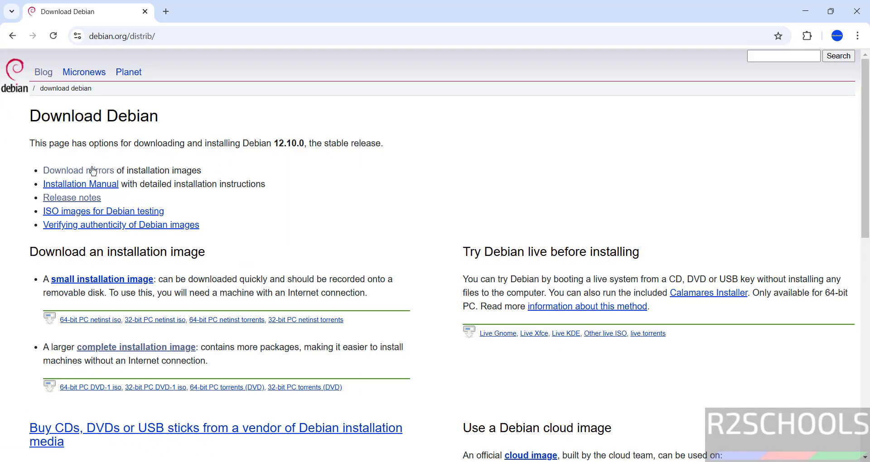
left_click(92, 172)
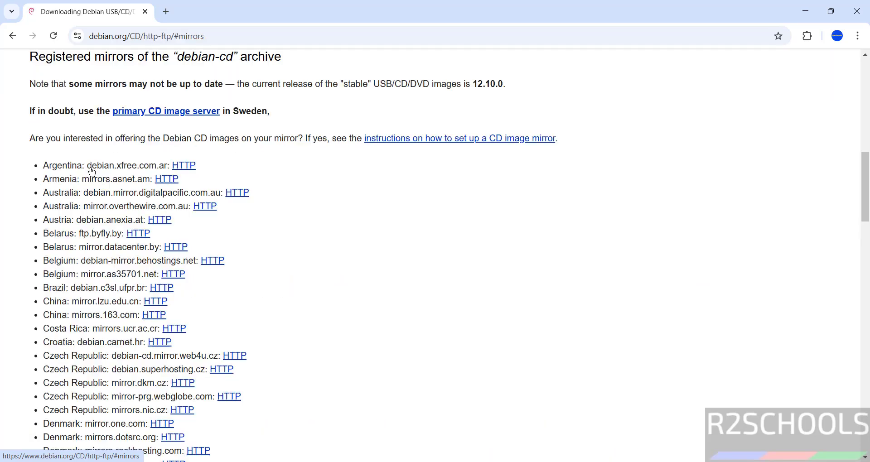
scroll(345, 213, "up", 10)
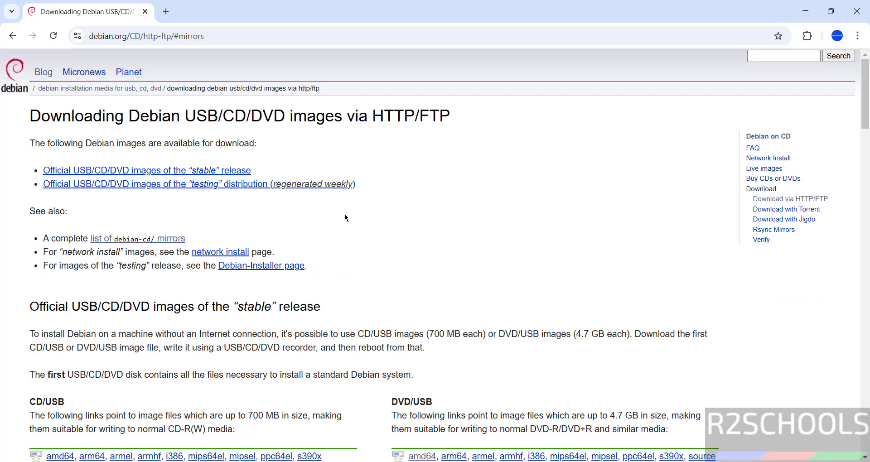
scroll(396, 262, "down", 3)
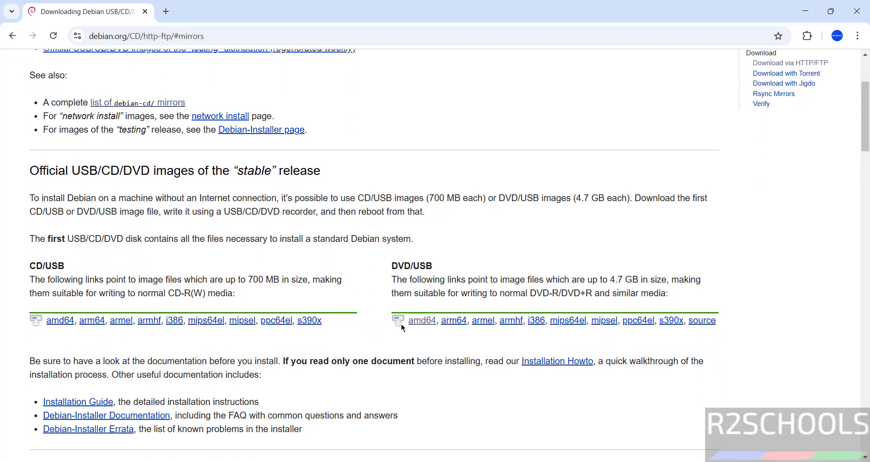
- Download debian-12.10.0-amd64-DVD-1.iso from the amd64 DVD directory and show the download history
left_click(417, 322)
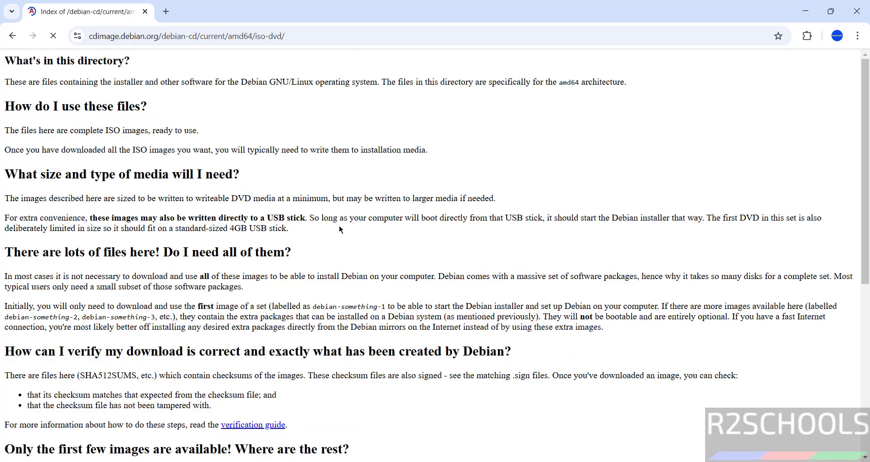
scroll(379, 305, "down", 7)
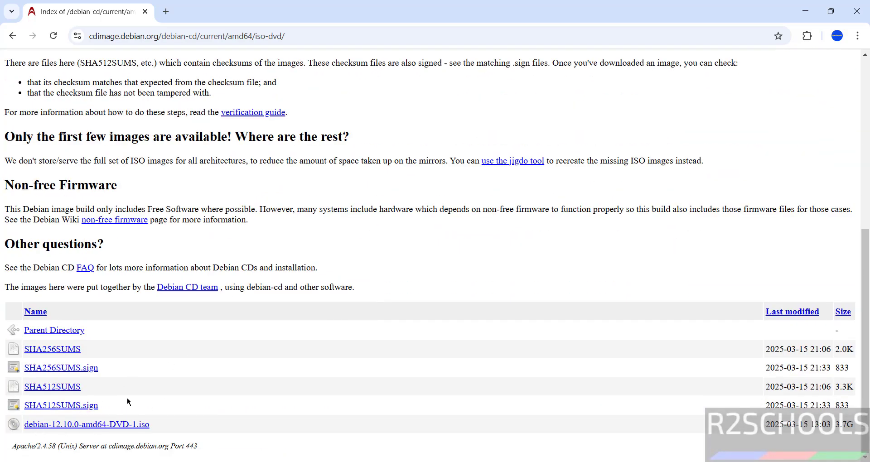
left_click(99, 426)
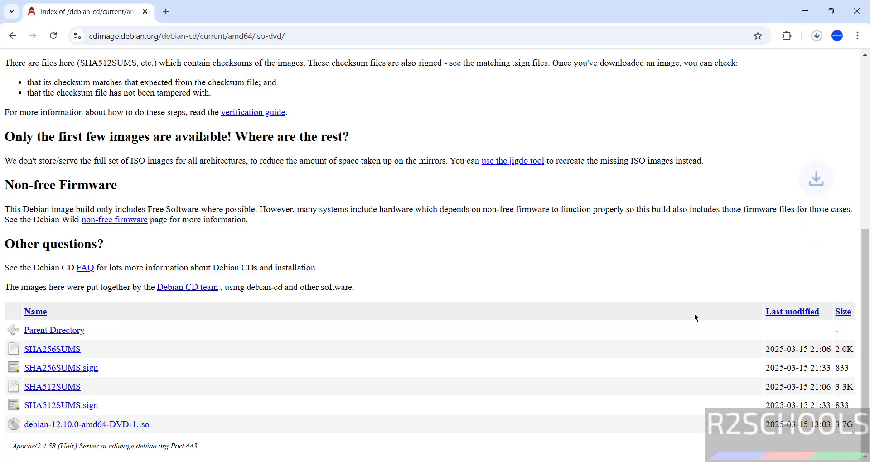
key("ctrl+j")
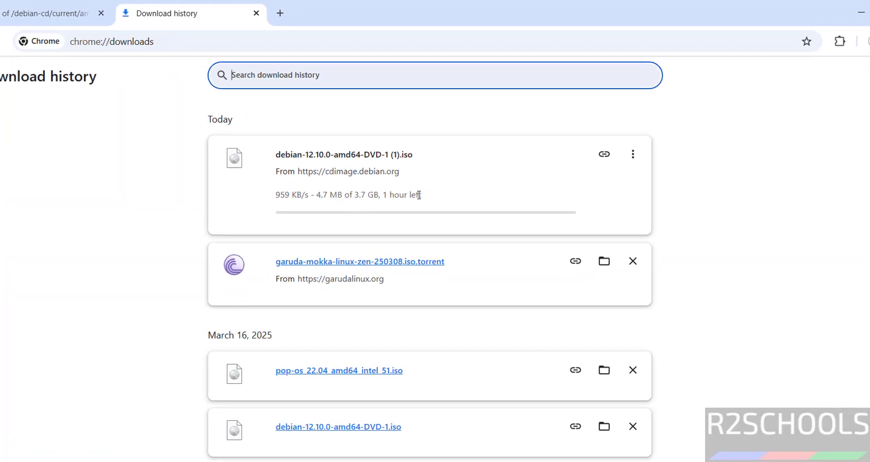
- Cancel and remove the duplicate 'debian-12.10.0-amd64-DVD-1 (1).iso' download, keeping the earlier copy
left_click(631, 155)
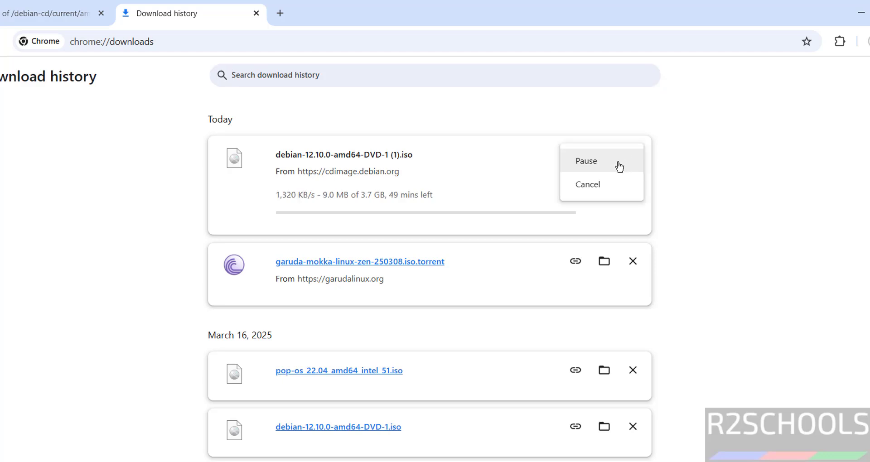
left_click(589, 186)
left_click(634, 154)
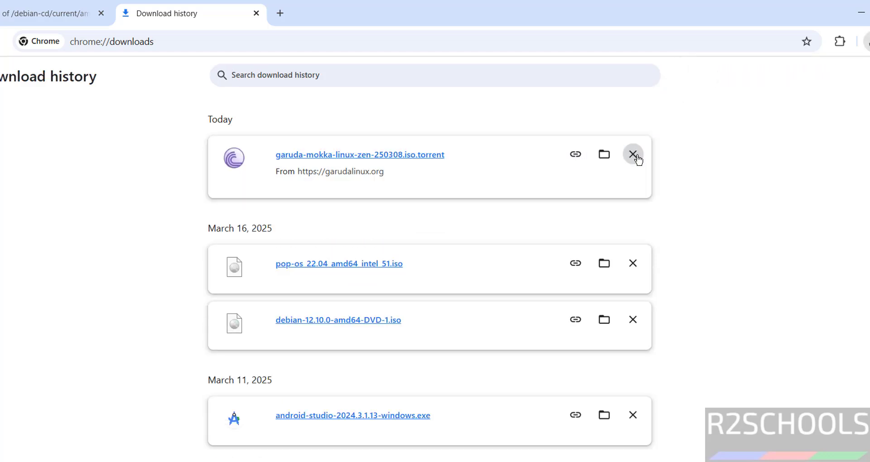
left_click_drag(127, 321, 416, 324)
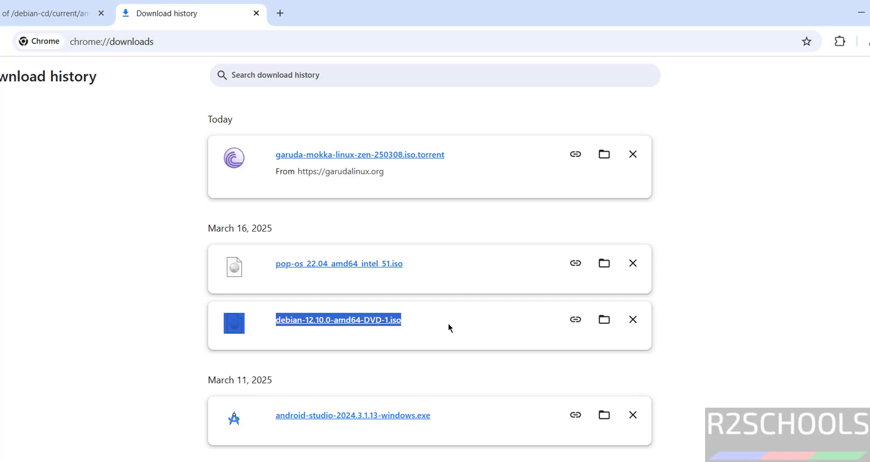
left_click(166, 318)
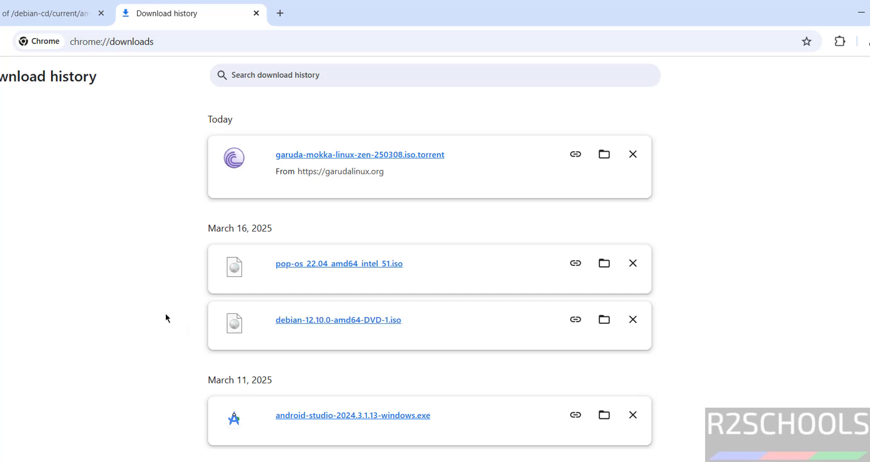
- Launch VMware Workstation Pro by searching 'vmwa' in the Start menu
key("super")
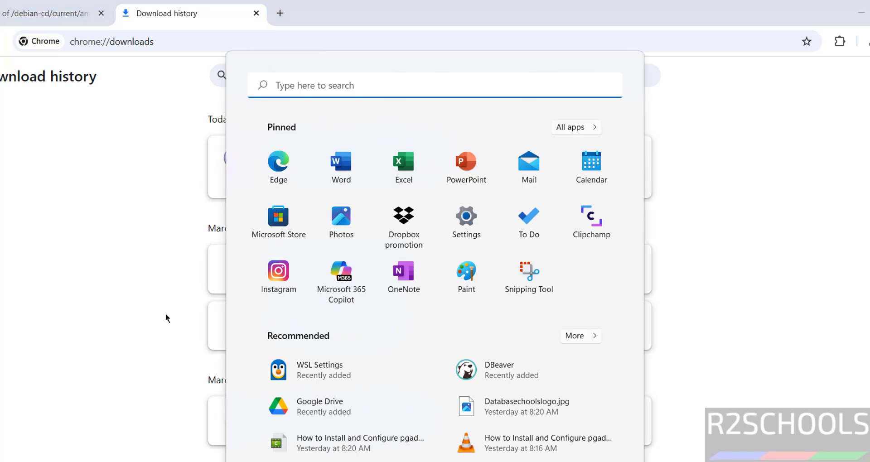
type("vmwa")
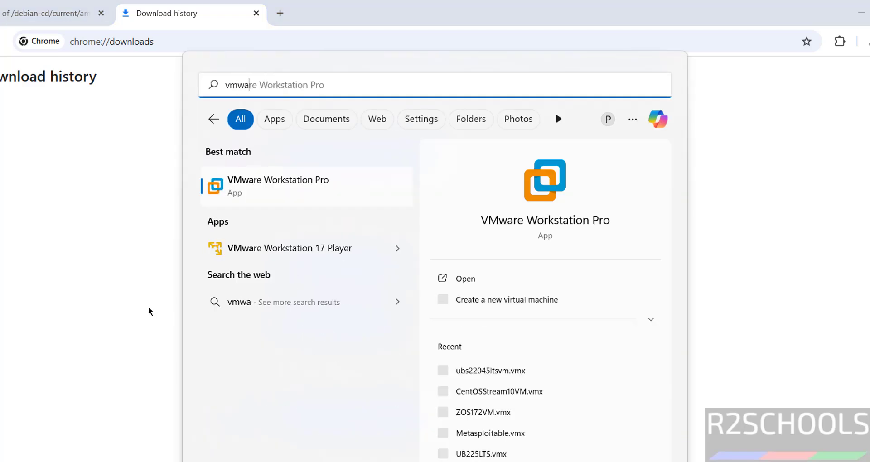
left_click(253, 181)
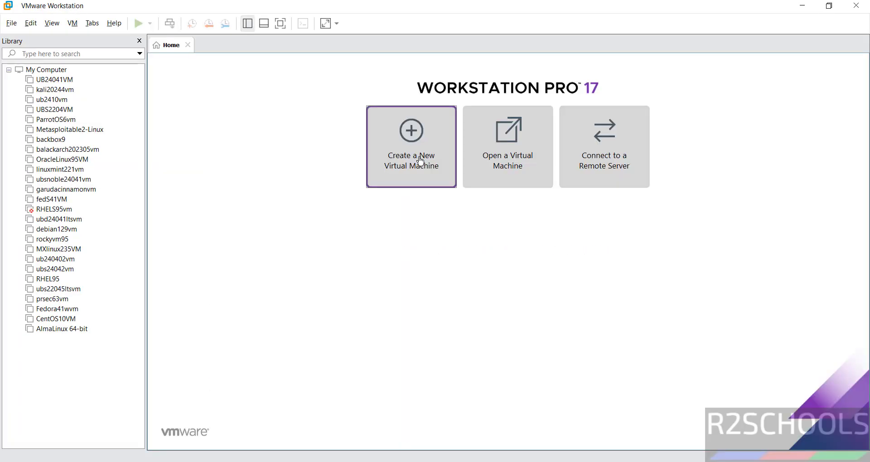
- Start a typical new VM installing from debian-12.10.0-amd64-DVD-1.iso in the Downloads folder
left_click(11, 23)
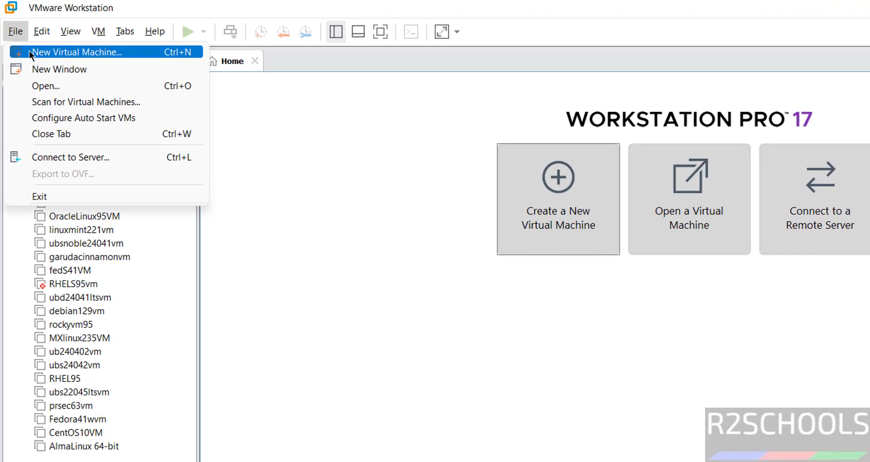
left_click(29, 51)
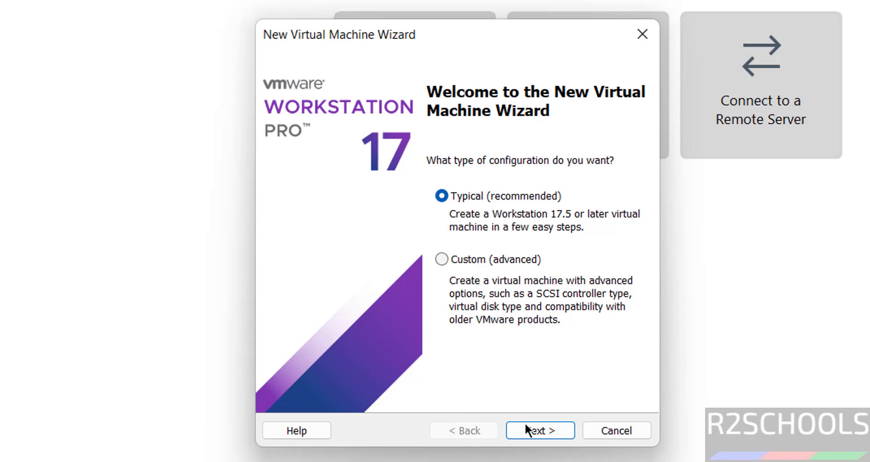
left_click(526, 426)
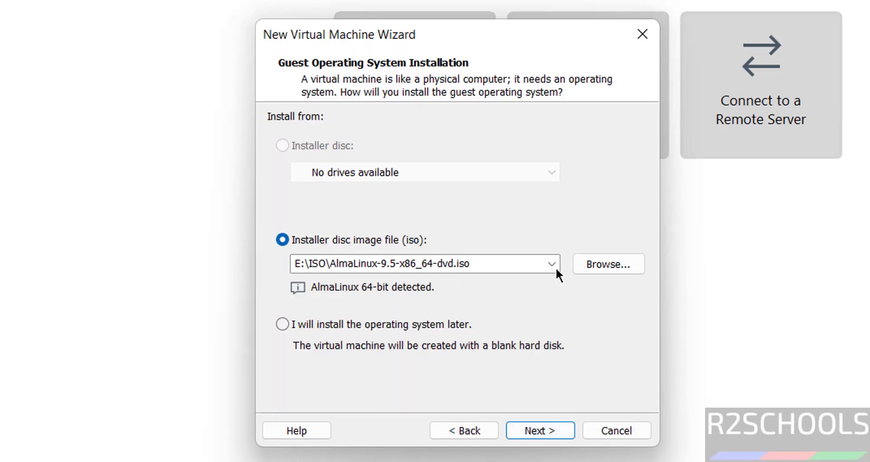
left_click(615, 264)
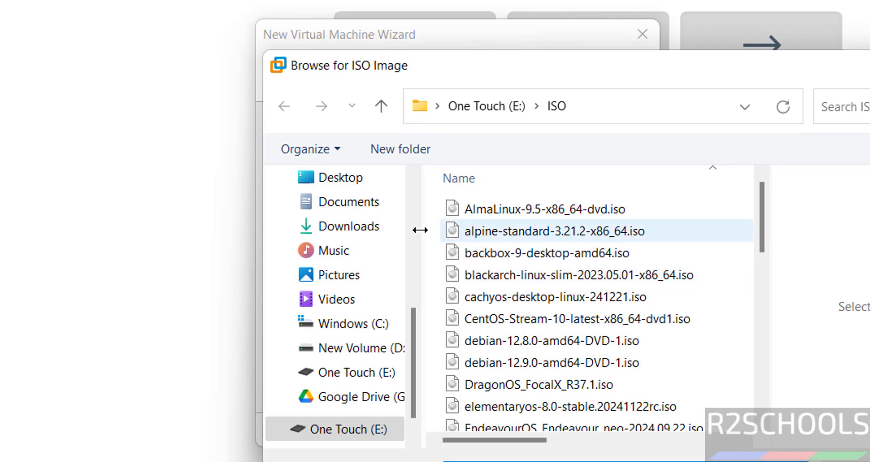
left_click(347, 225)
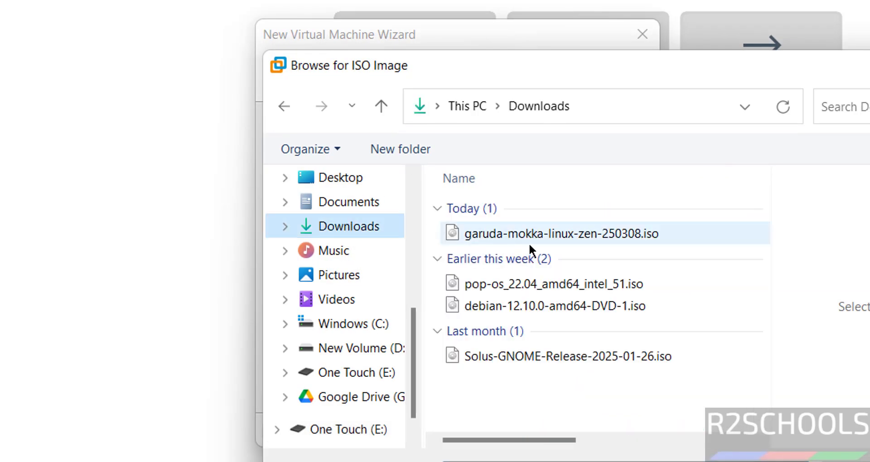
left_click(478, 304)
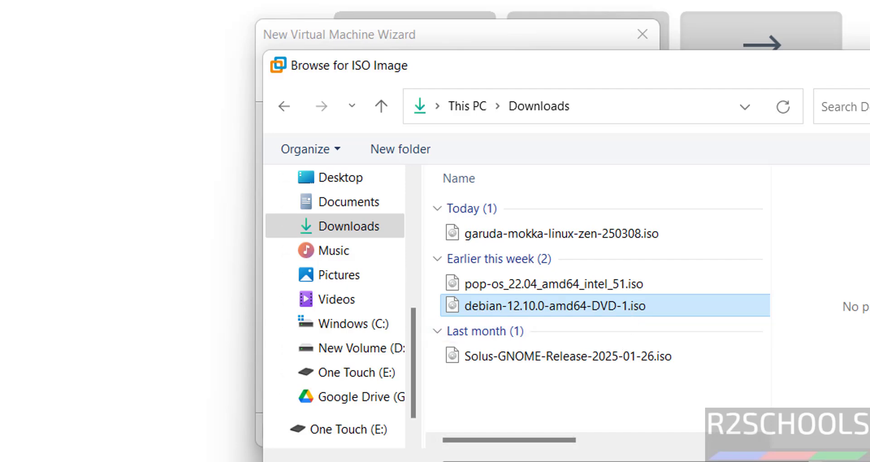
double_click(630, 313)
left_click(533, 432)
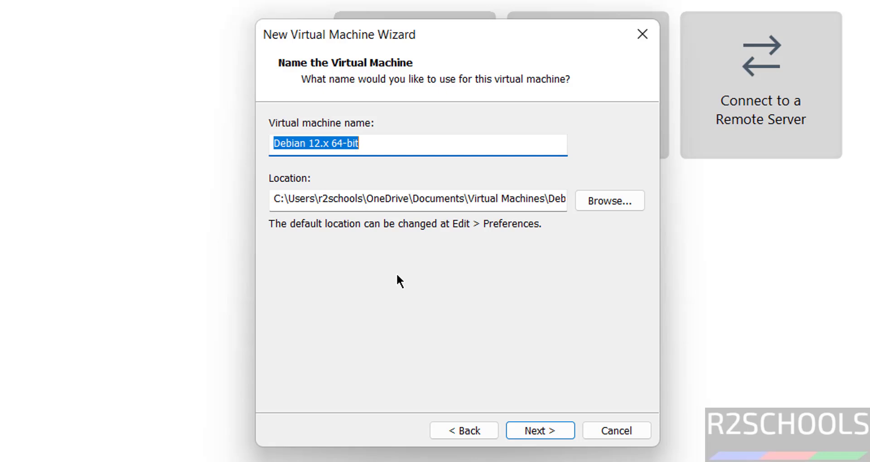
- Name the VM debian1210vm and browse to the VMS folder on One Touch (E:)
type("deb")
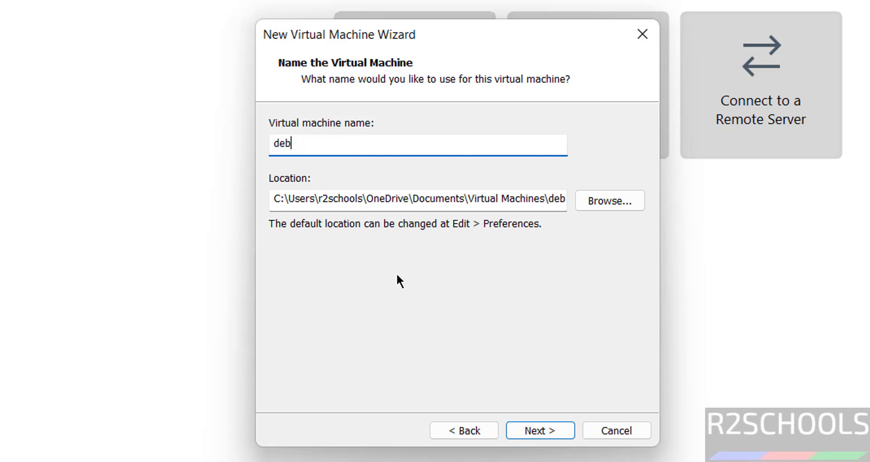
type("ian1210vm")
key("ctrl+a")
key("ctrl+c")
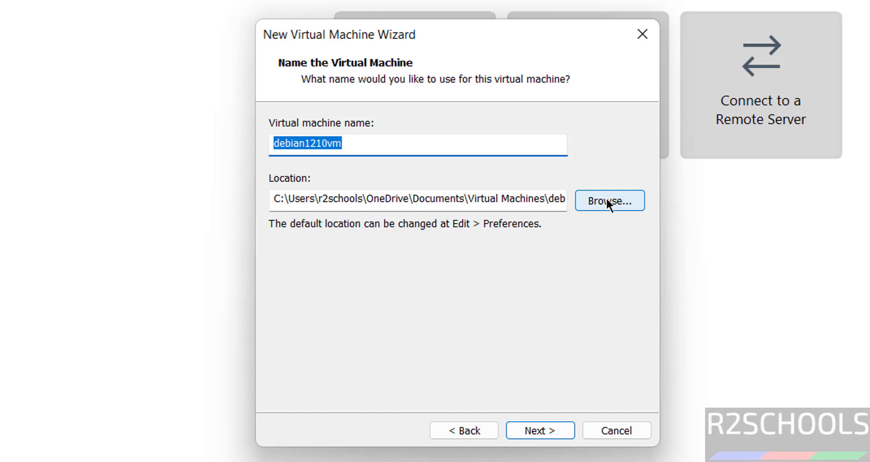
left_click(607, 202)
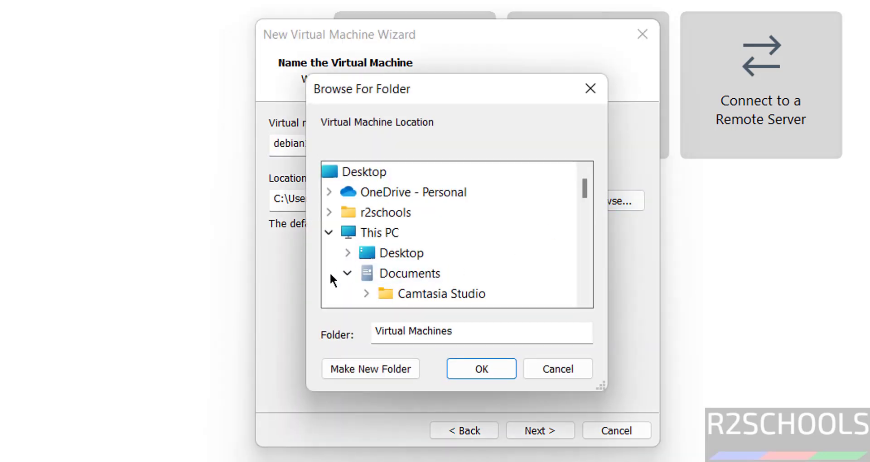
left_click(347, 273)
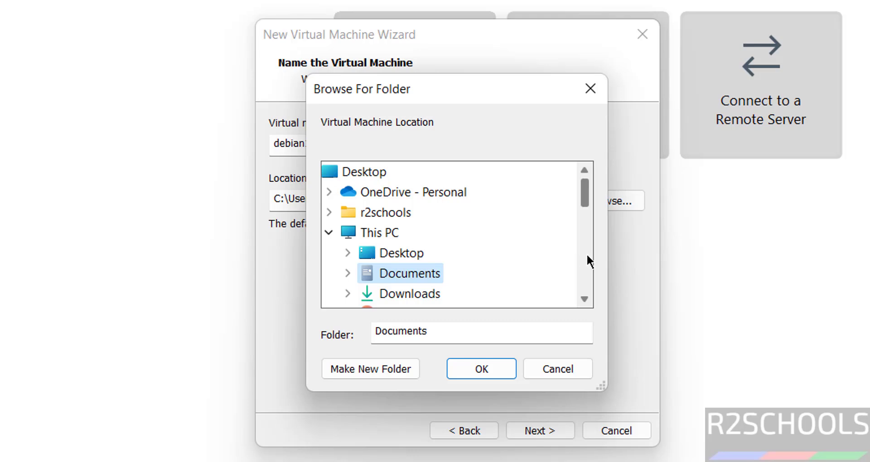
scroll(586, 254, "down", 2)
left_click(405, 299)
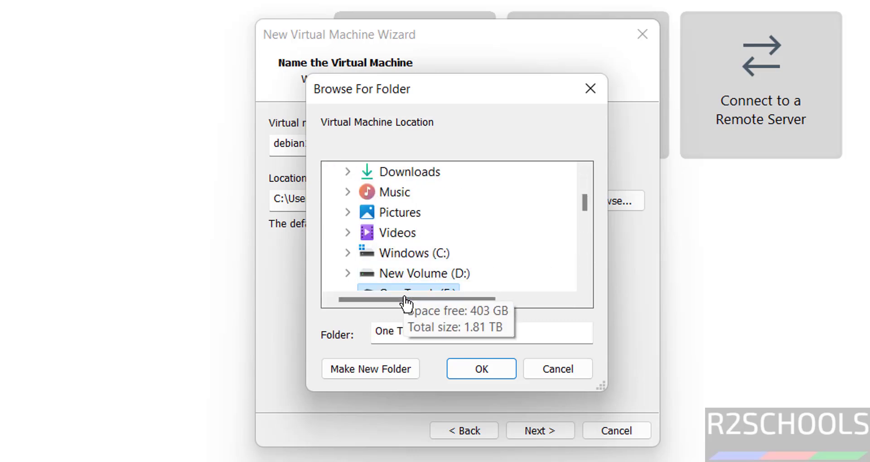
scroll(579, 252, "down", 2)
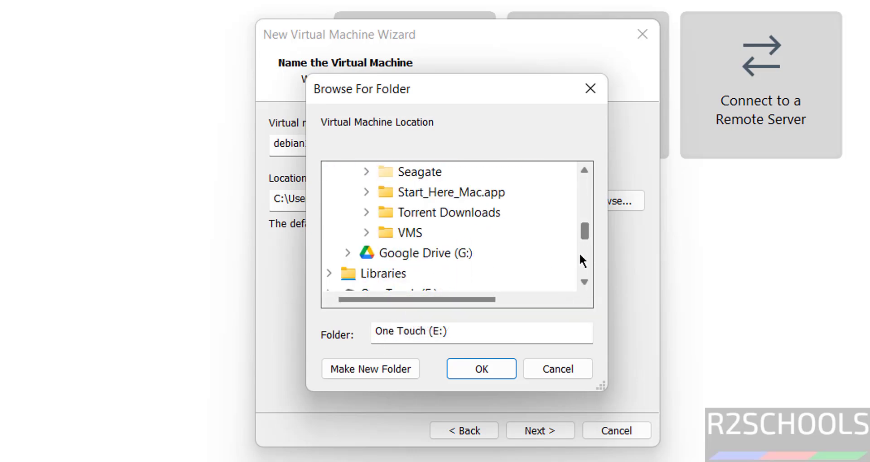
left_click(404, 235)
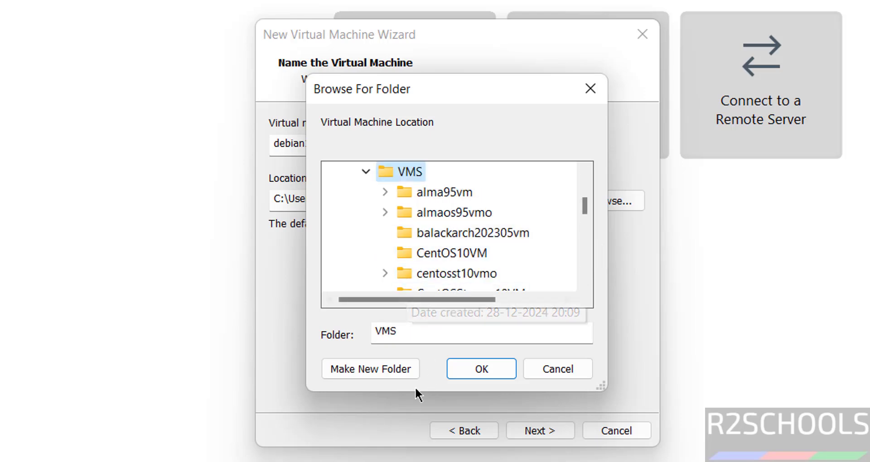
- Create a debian1210vm folder inside E:\VMS and use it as the machine's location
left_click(391, 369)
key("ctrl+v")
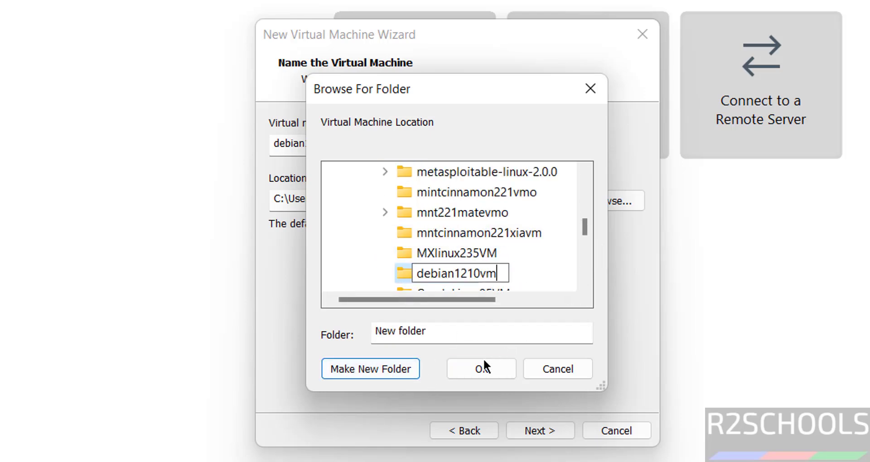
left_click(476, 367)
left_click(476, 367)
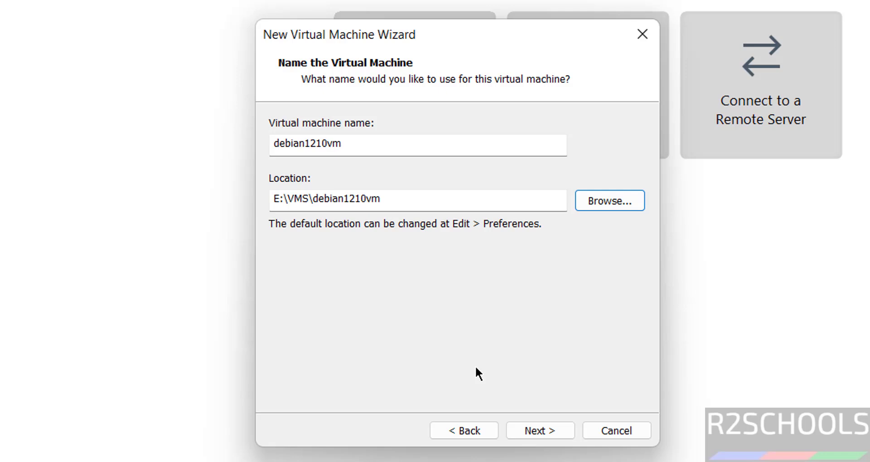
left_click(539, 431)
- Store the virtual disk as a single file with a 100 GB maximum size
left_click(353, 246)
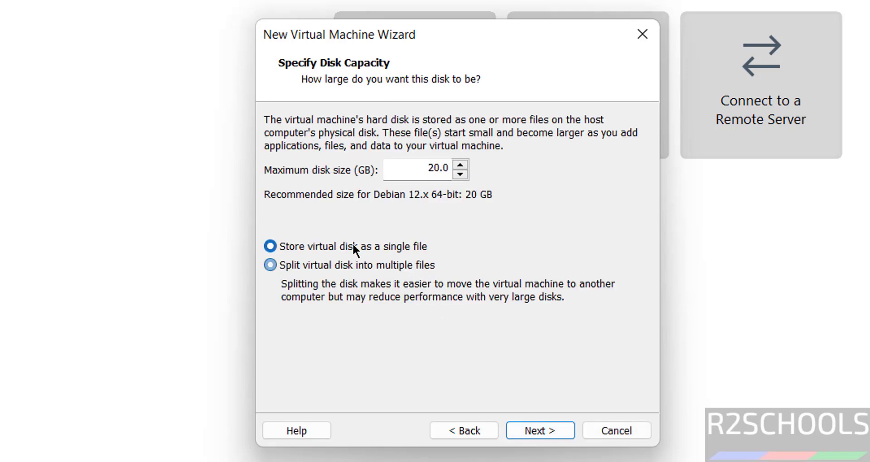
left_click(442, 167)
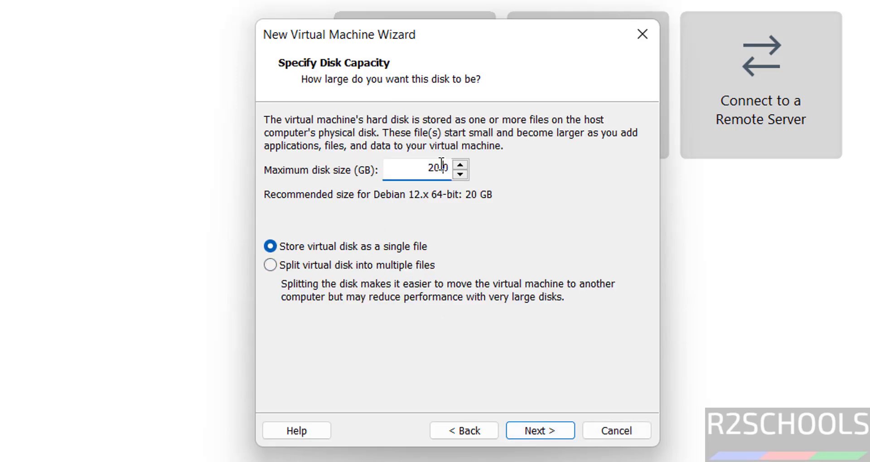
double_click(442, 167)
type("100")
left_click(551, 433)
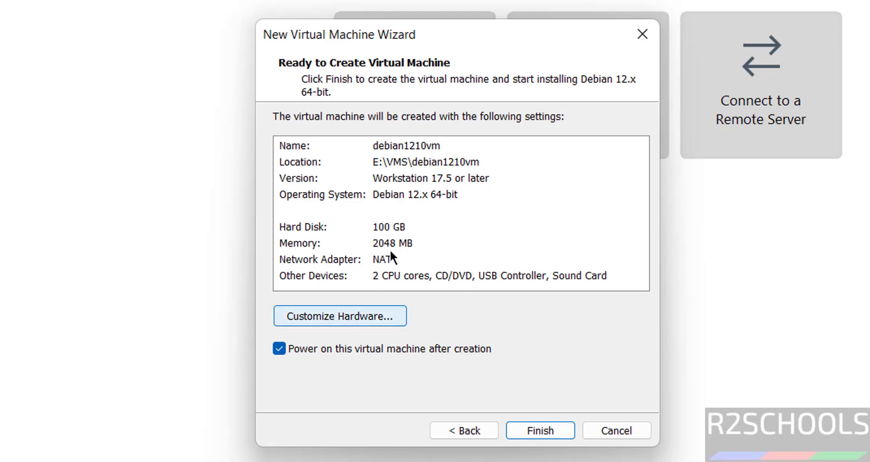
- Set memory to 4096 MB and finish creating debian1210vm without powering it on
left_click(316, 314)
left_click(479, 122)
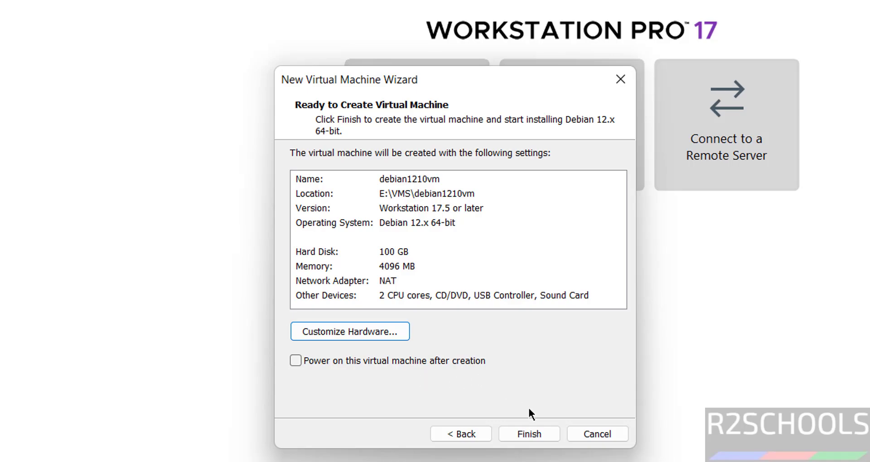
left_click(534, 437)
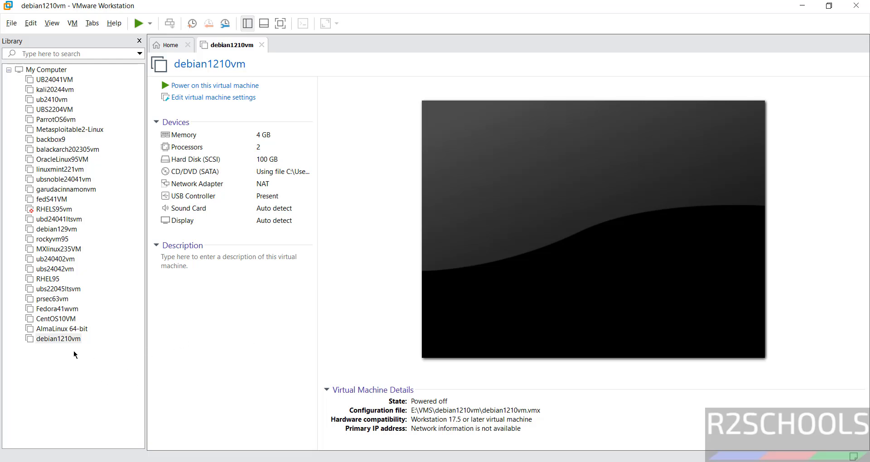
right_click(56, 341)
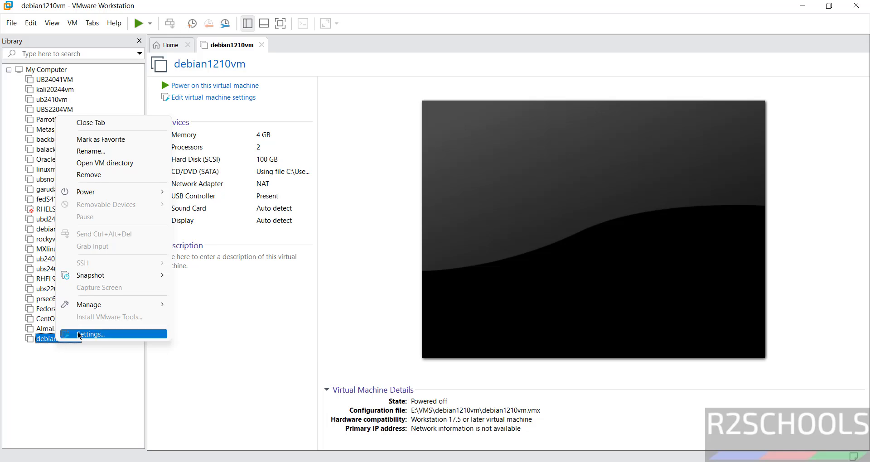
left_click(73, 23)
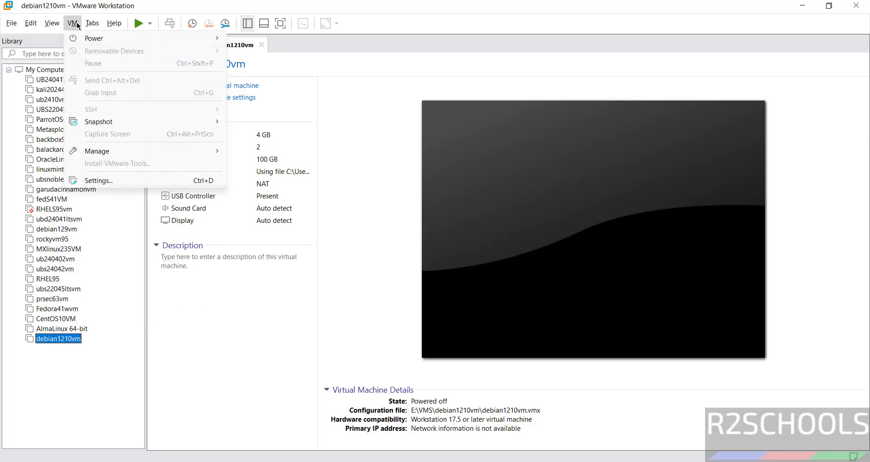
left_click(311, 77)
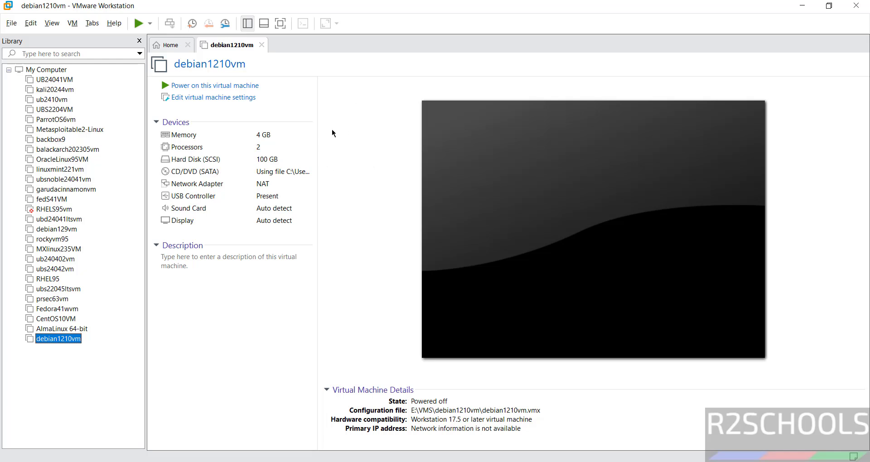
- Power on debian1210vm and start the Graphical install boot option
left_click(224, 86)
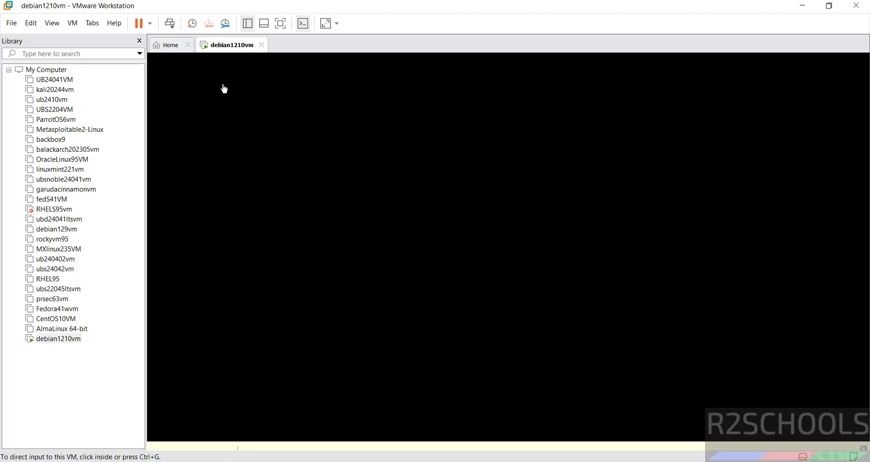
left_click(221, 88)
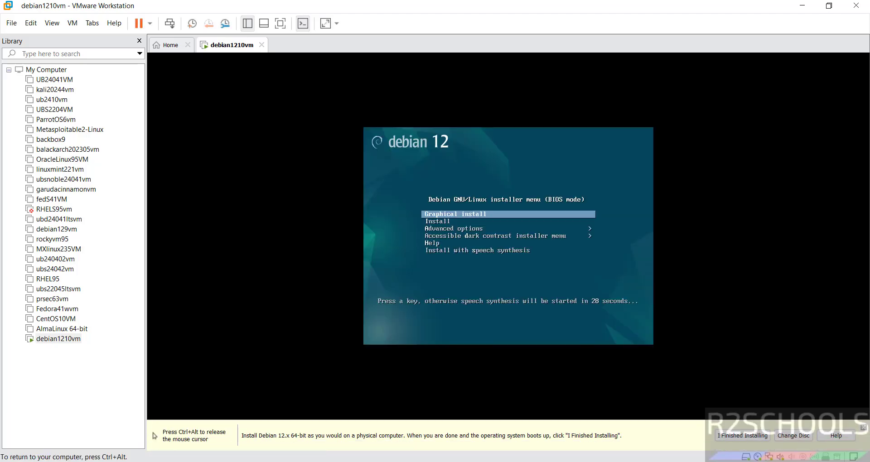
key("Down")
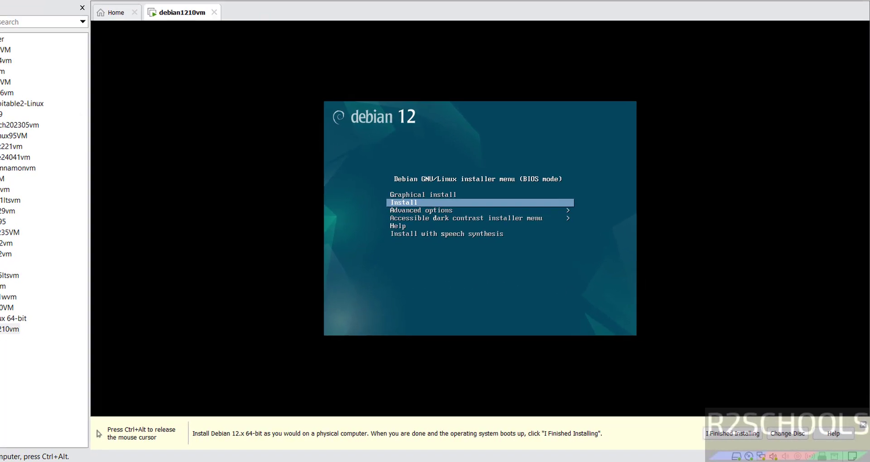
key("Up")
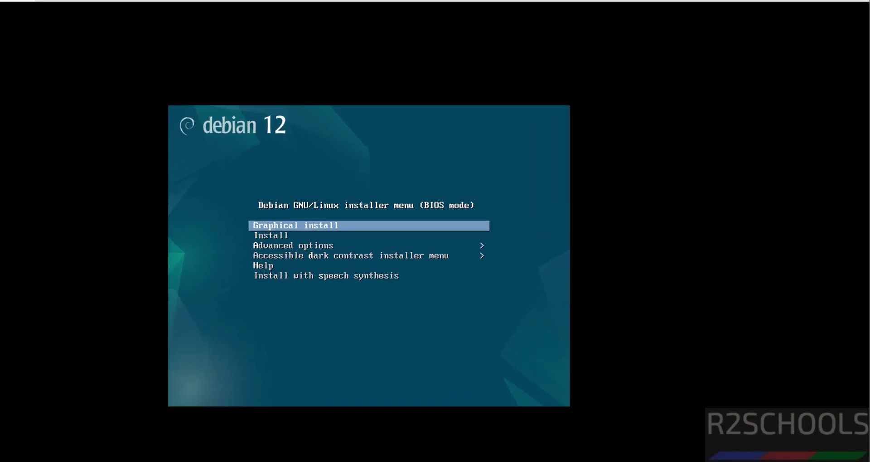
key("Return")
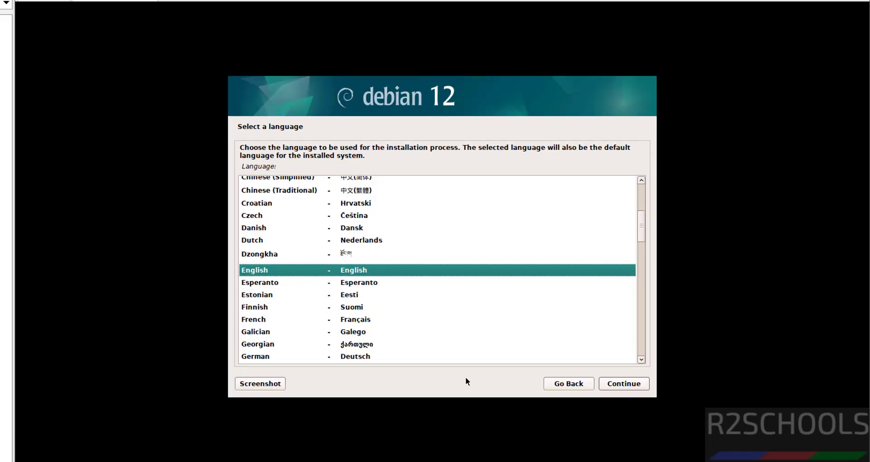
- Accept English language, United States location and the American English keymap
left_click(637, 385)
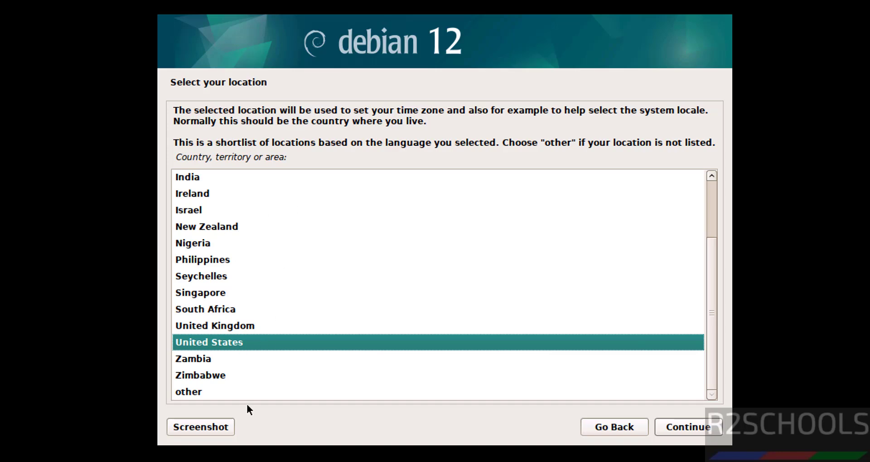
left_click(691, 423)
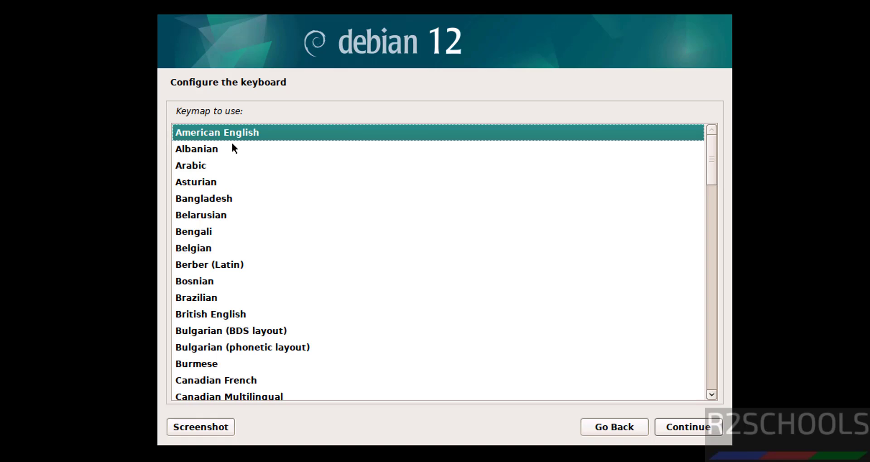
left_click(696, 433)
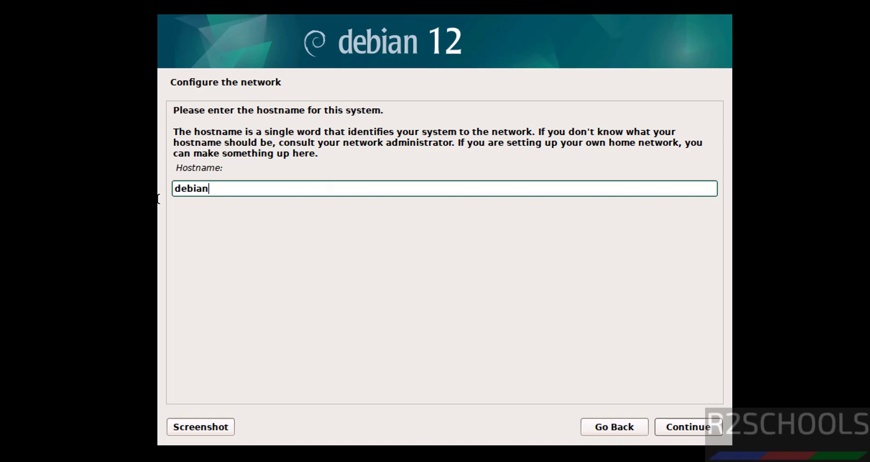
- Change the hostname to deb1210vm and leave the domain name empty
left_click_drag(158, 199, 158, 192)
key("BackSpace")
type("deb1210vm")
left_click(690, 429)
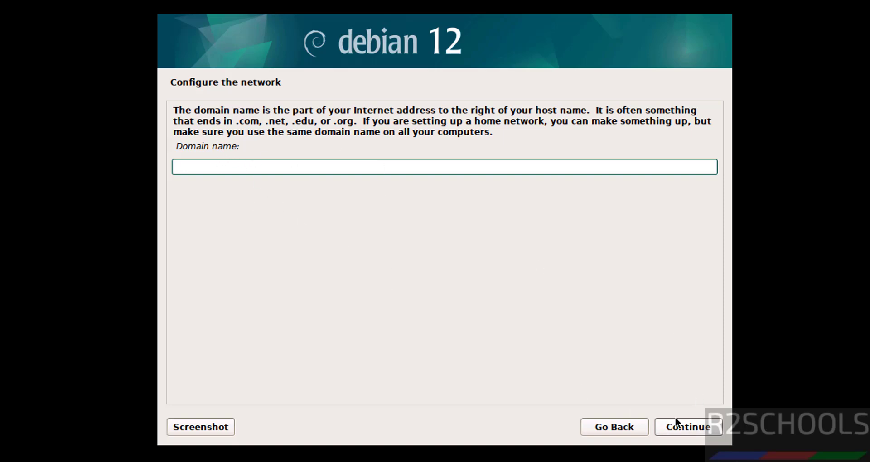
left_click(671, 428)
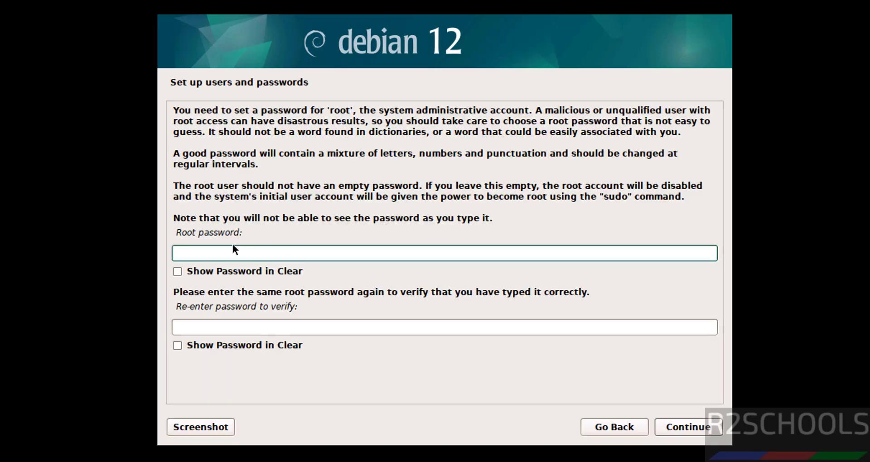
- Enter and confirm the root password
type("*********")
key("Tab")
key("Tab")
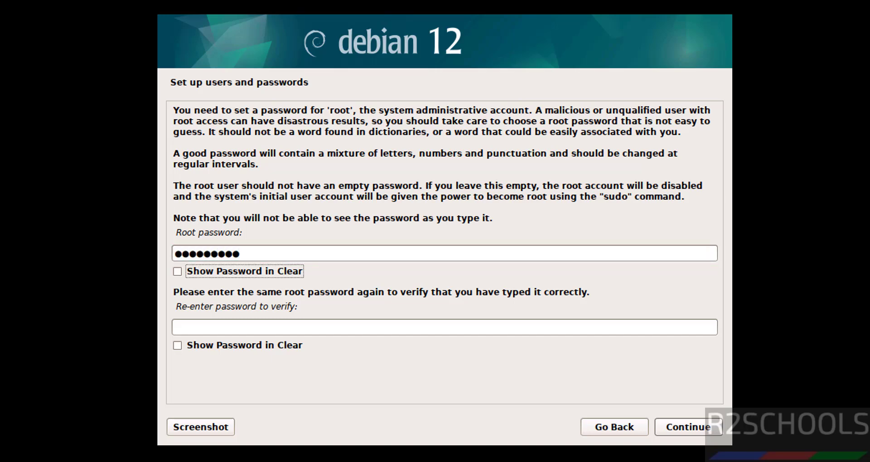
type("*********")
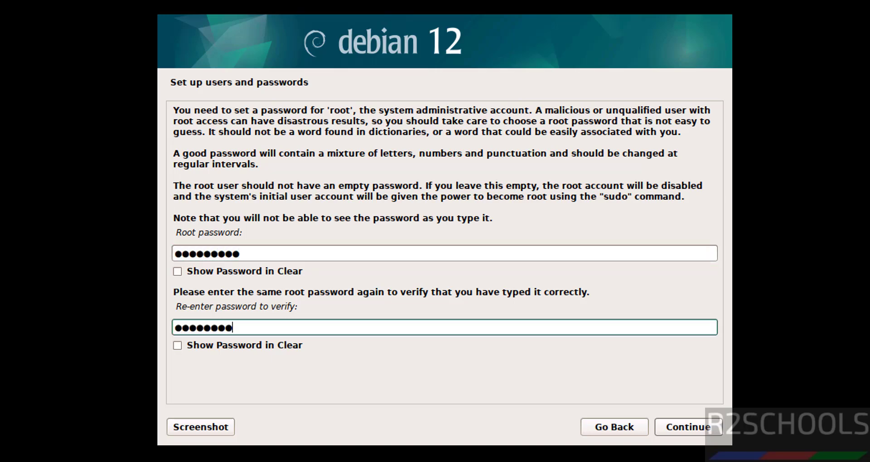
left_click(685, 428)
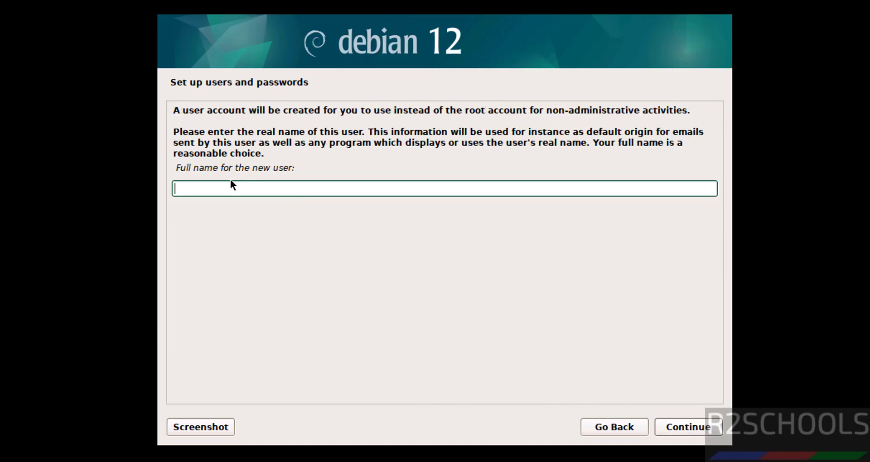
- Enter the new user's full name, accept the suggested username, and set a matching password
type("r2schools")
left_click(681, 434)
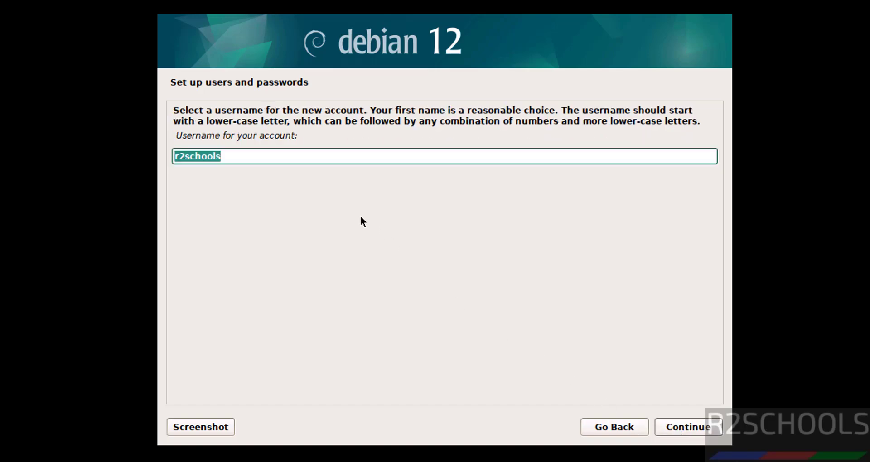
left_click(236, 153)
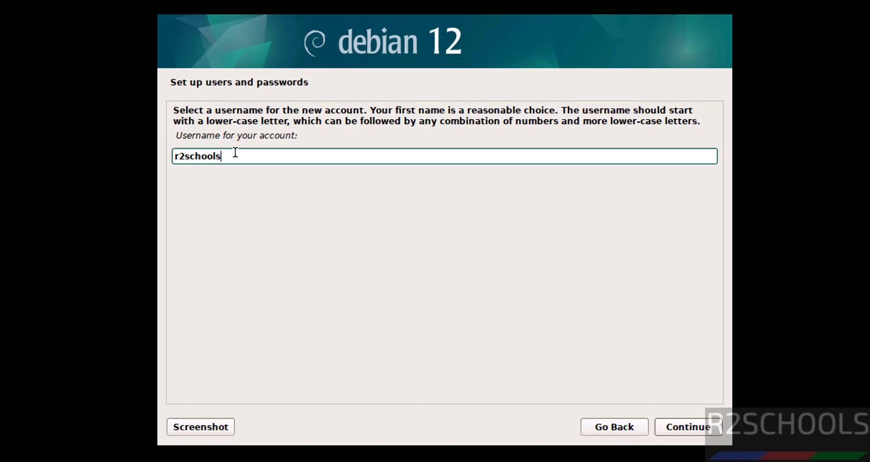
left_click(690, 426)
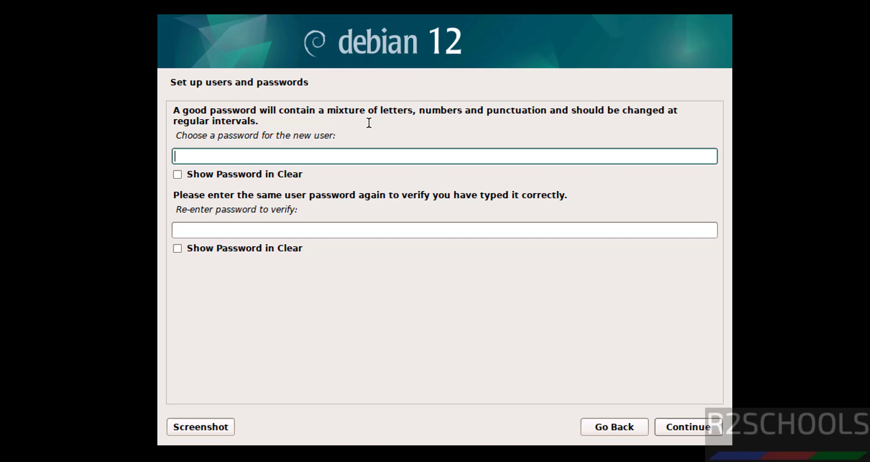
type("password1")
key("Tab")
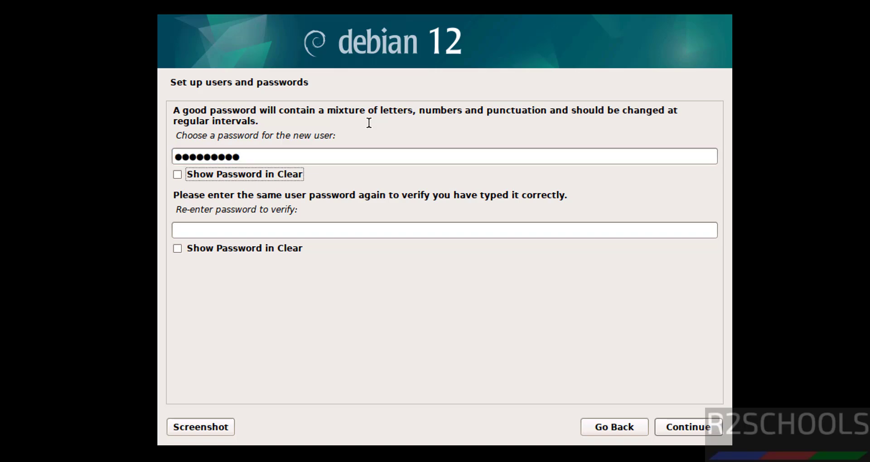
key("Tab")
type("password")
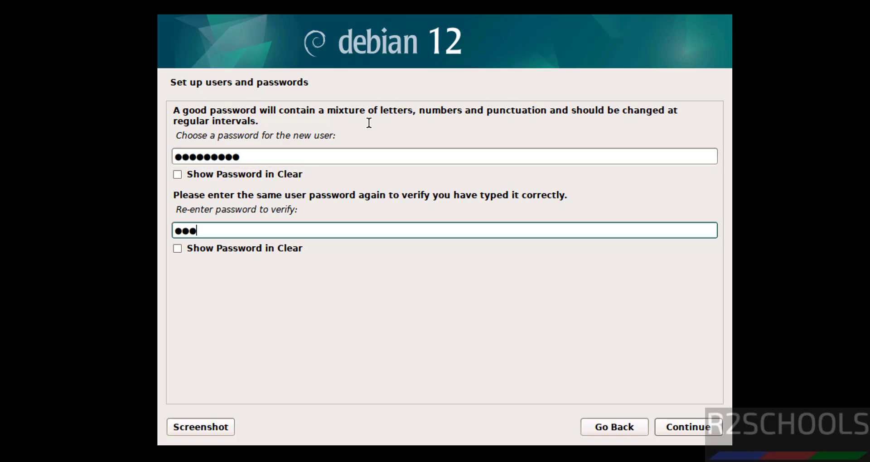
type("1")
left_click(694, 426)
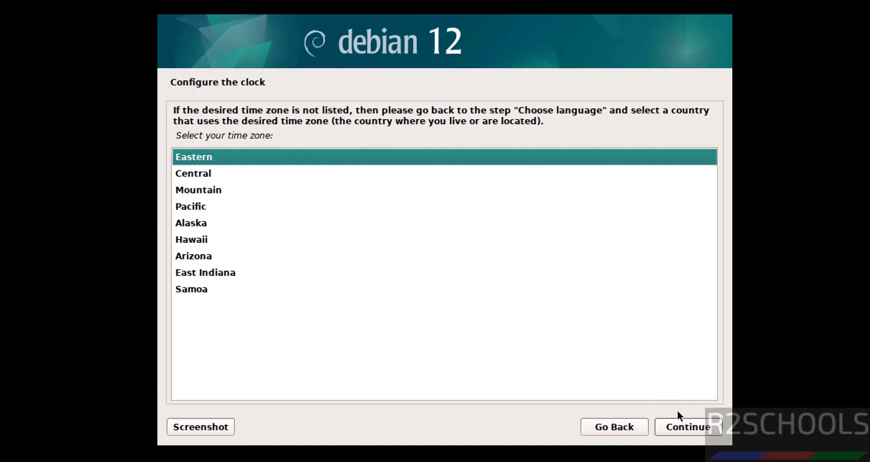
- Keep Eastern time, then guided-partition all of sda into one partition and write it to disk
left_click(681, 422)
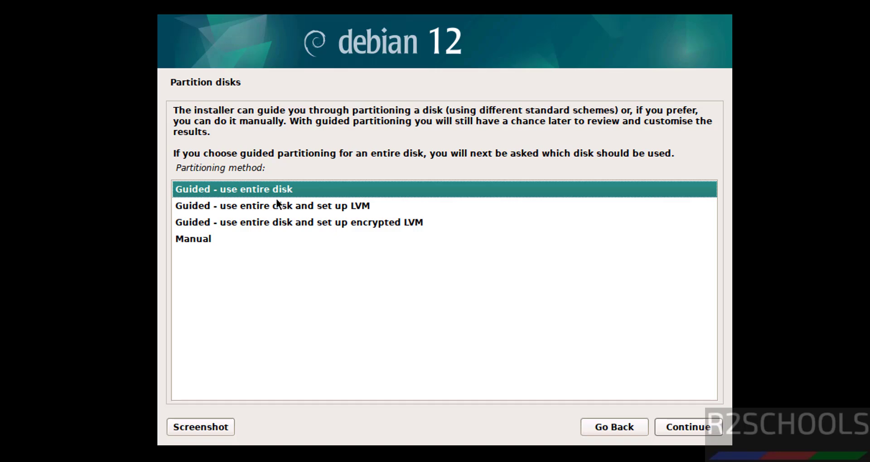
left_click(686, 434)
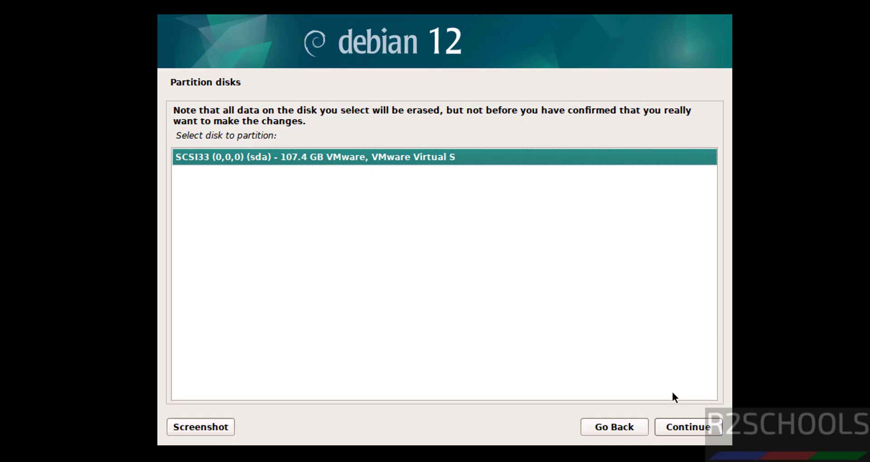
left_click(676, 426)
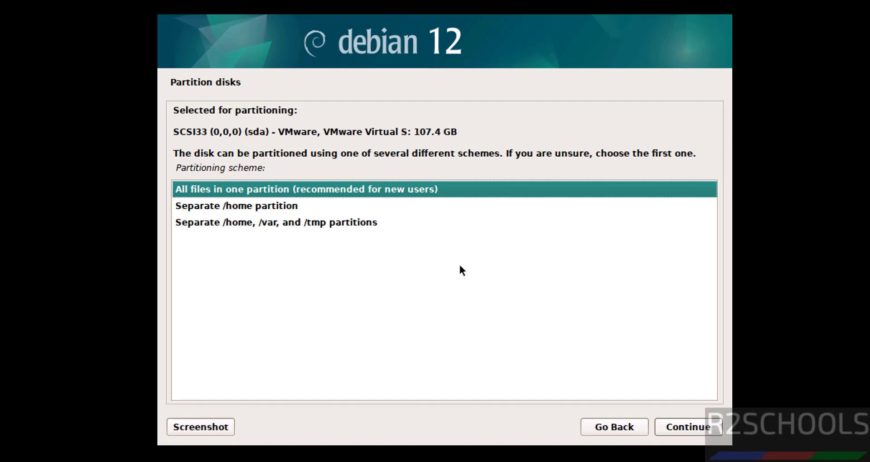
left_click(676, 427)
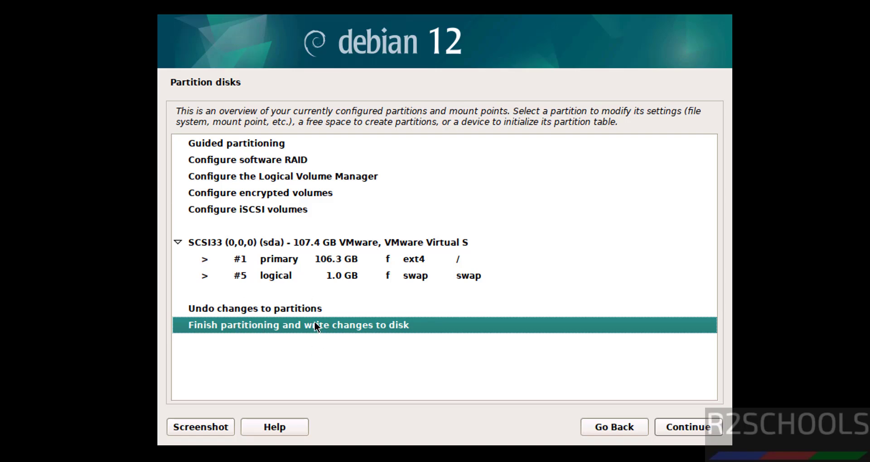
left_click(696, 426)
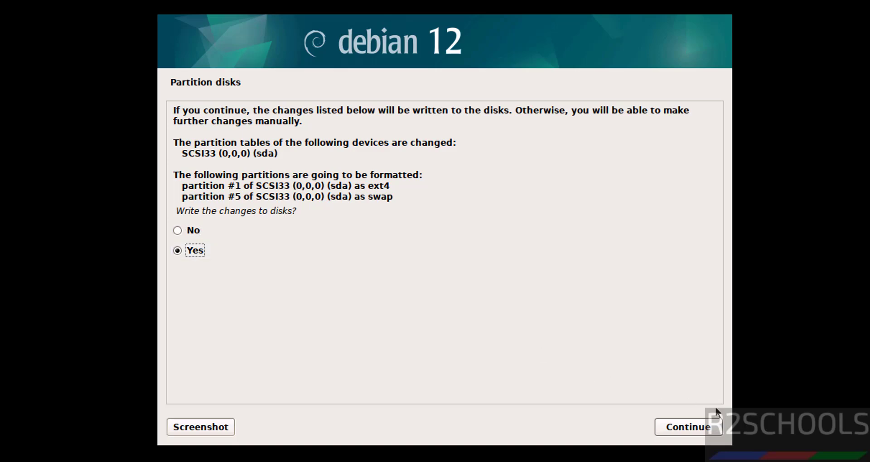
left_click(684, 425)
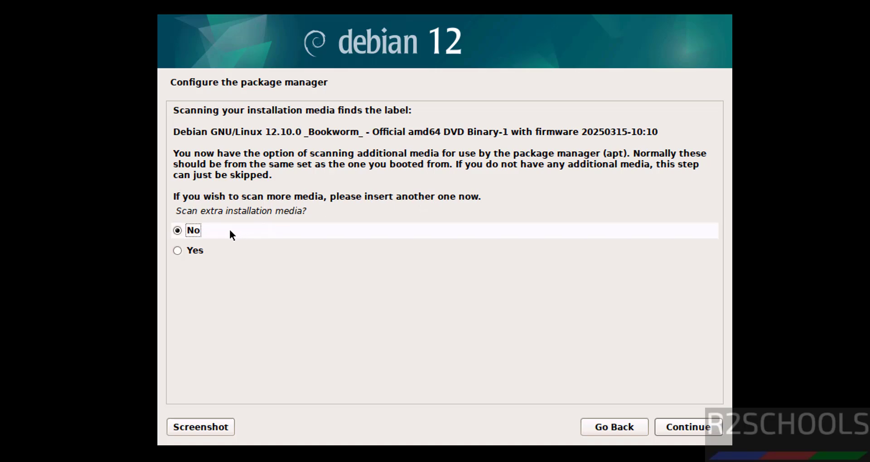
- Skip extra media scanning, the network mirror and the popularity-contest survey
left_click(677, 427)
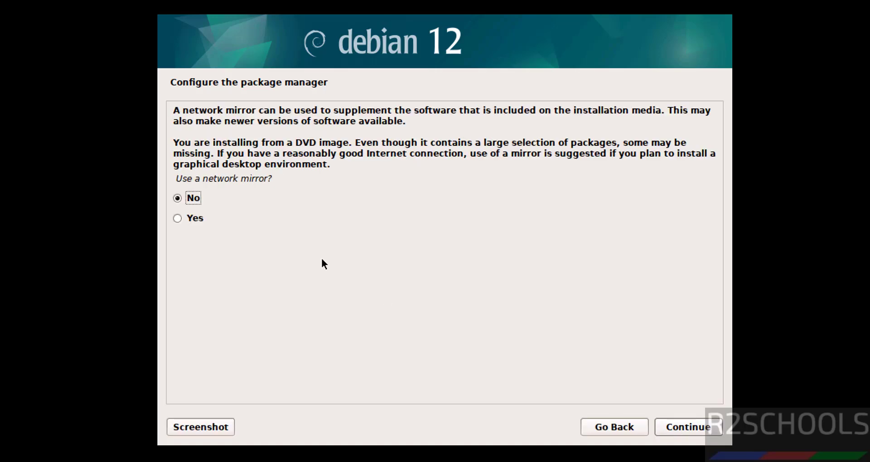
left_click(673, 428)
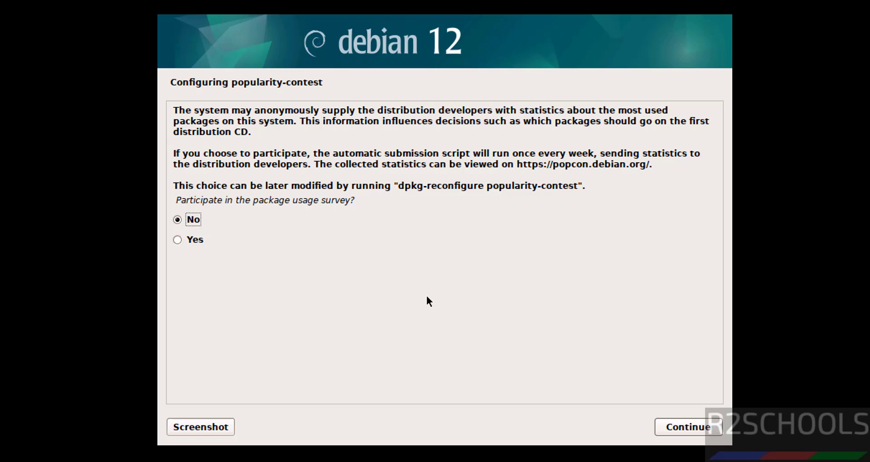
left_click(669, 430)
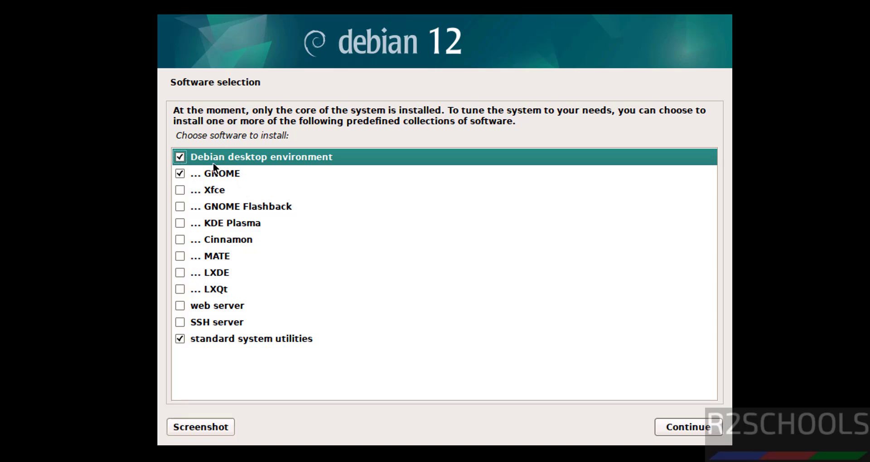
- Install GNOME along with the web server and SSH server
left_click(181, 174)
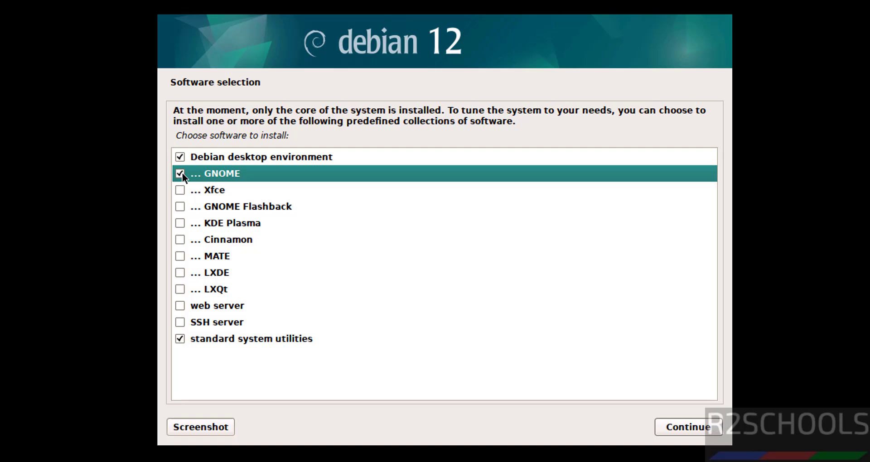
left_click(177, 309)
left_click(177, 320)
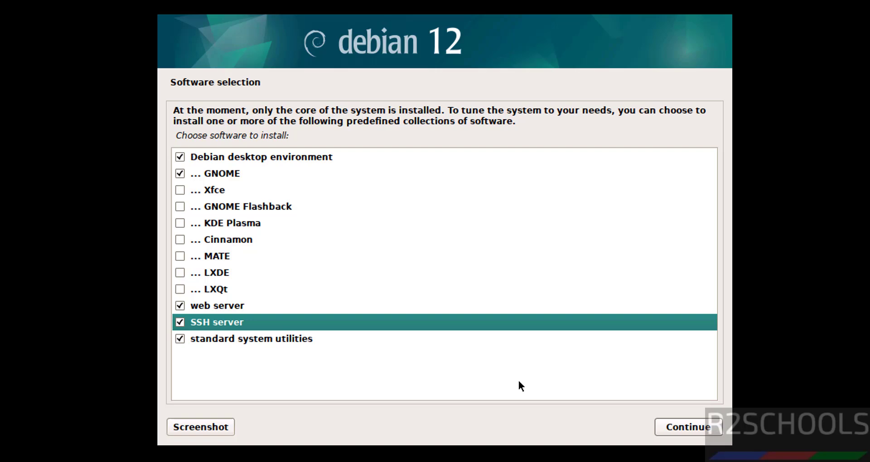
left_click(697, 431)
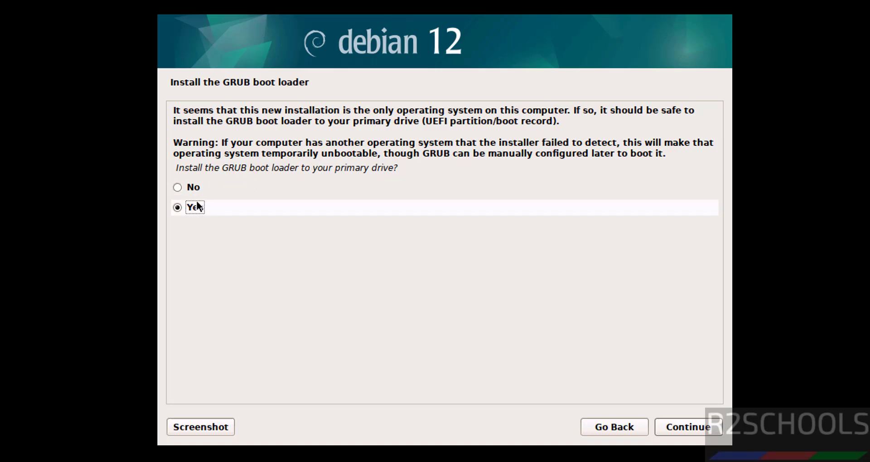
- Install the GRUB boot loader on /dev/sda
left_click(700, 429)
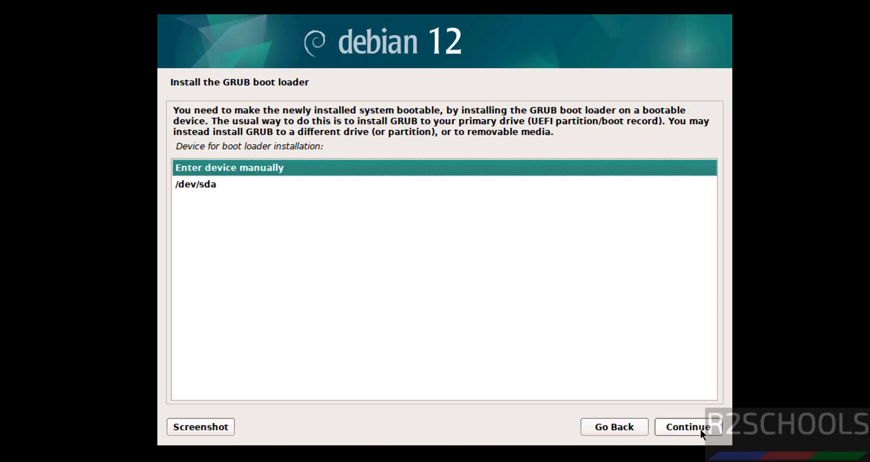
left_click(224, 186)
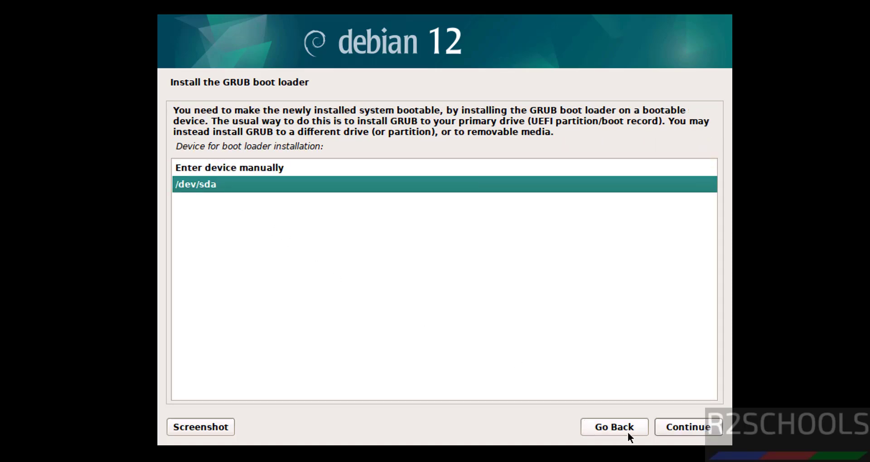
left_click(689, 427)
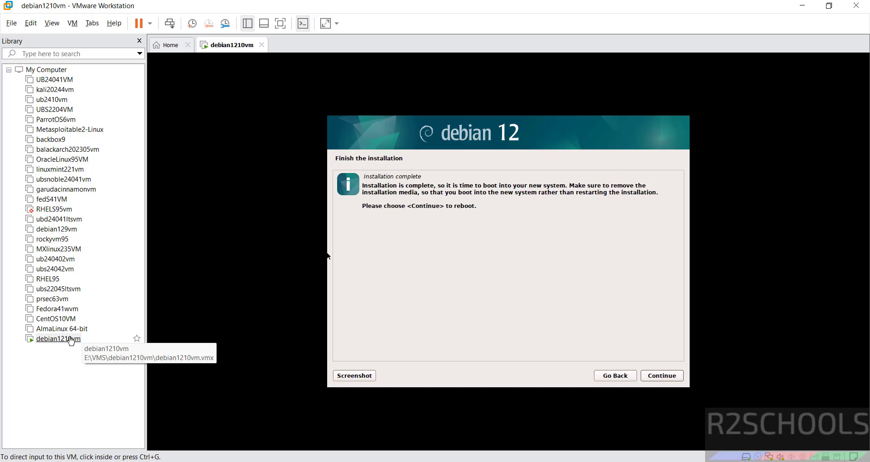
- Untick Connect at power on for the VM's CD/DVD (SATA) drive, then reboot into Debian
right_click(71, 339)
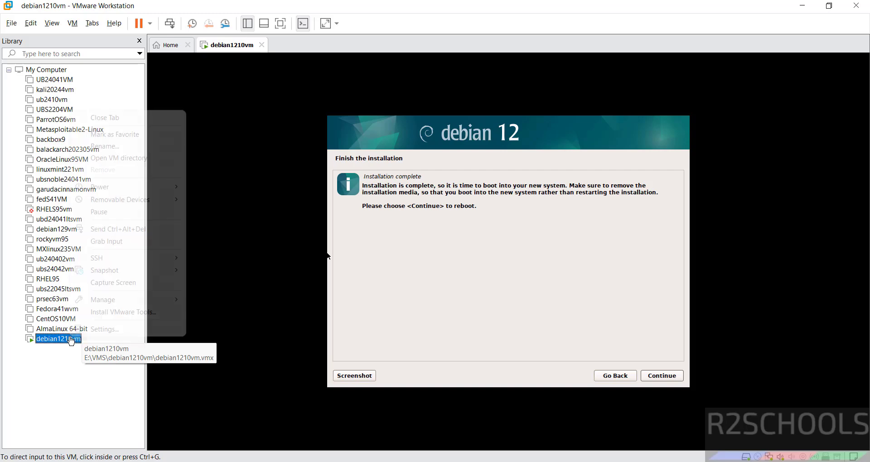
left_click(86, 332)
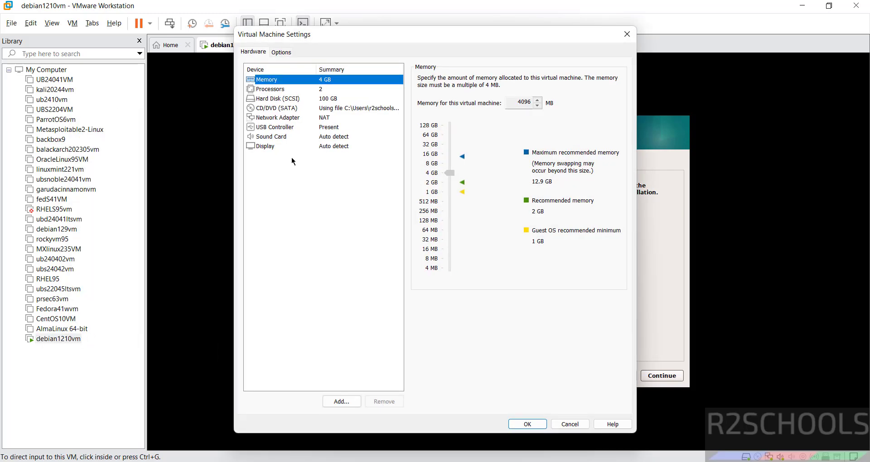
left_click(280, 108)
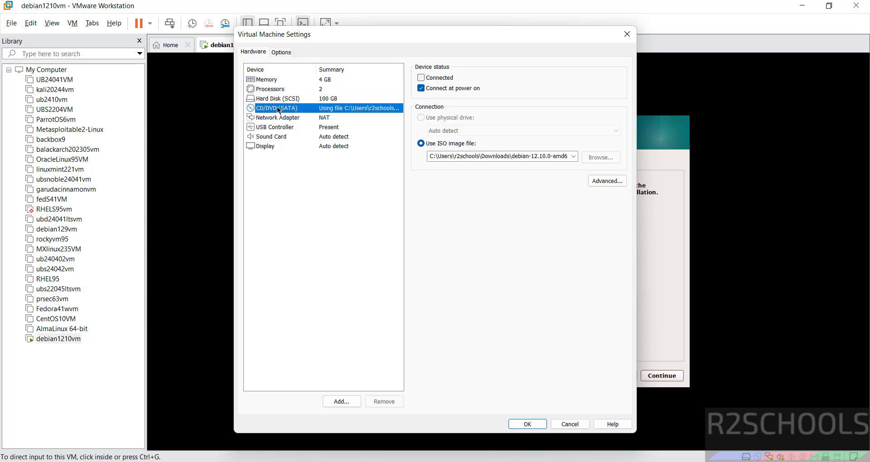
left_click(421, 89)
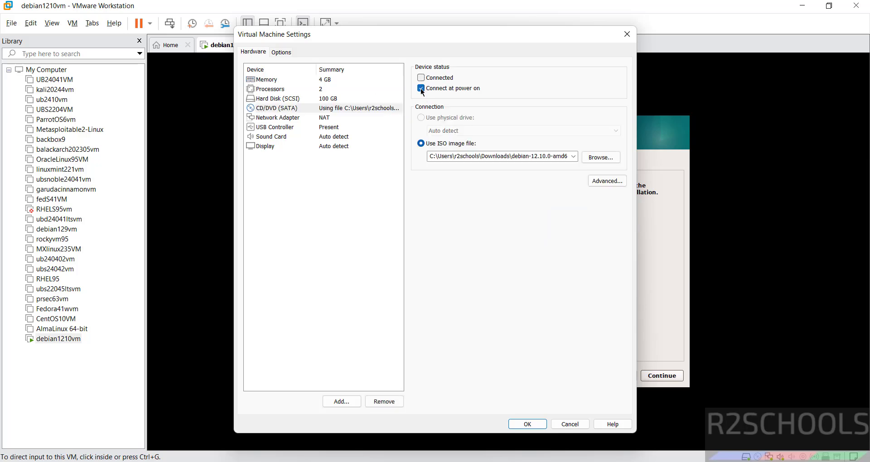
left_click(528, 425)
left_click(663, 375)
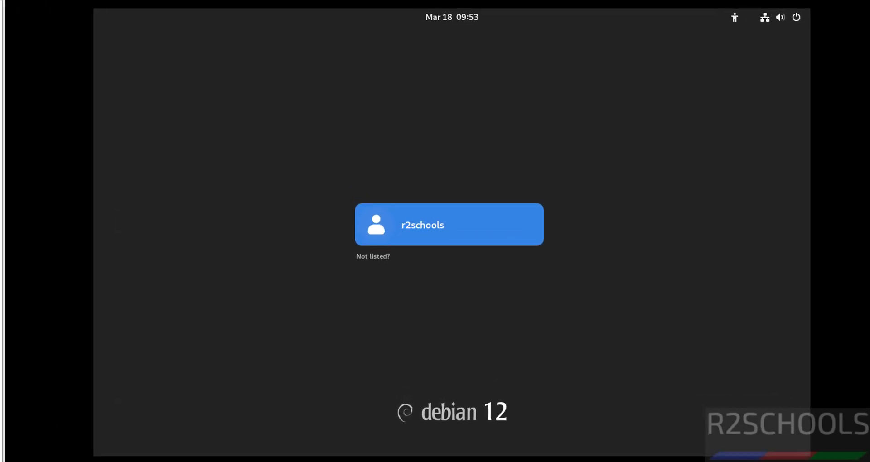
- Log in as the new user with the account password
left_click(448, 225)
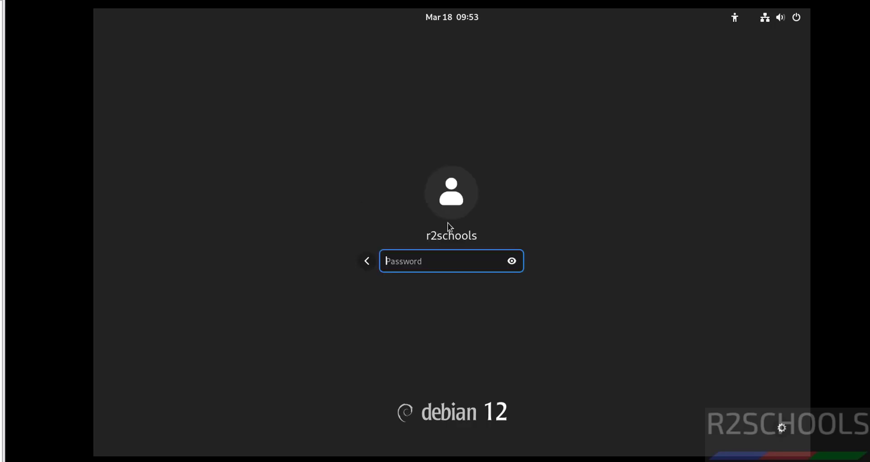
type("********")
key("Return")
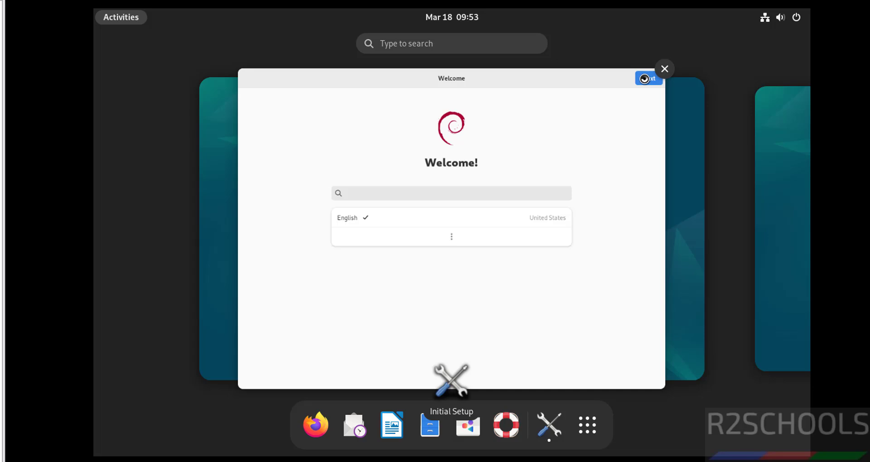
- Keep English, English (US) layout and privacy defaults, skip online accounts, and start using Debian
left_click(644, 79)
left_click(648, 42)
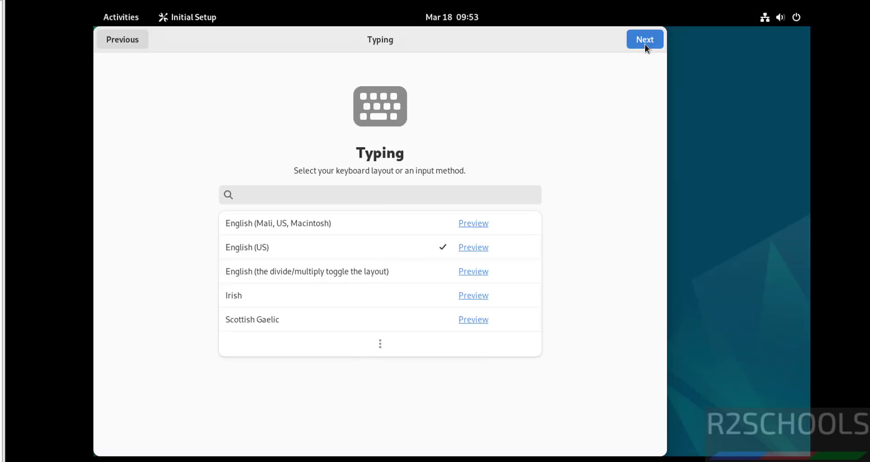
left_click(645, 45)
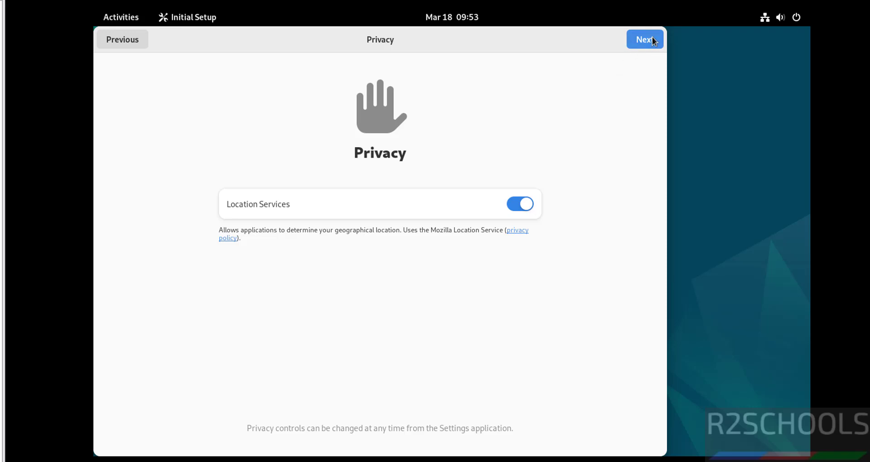
left_click(652, 38)
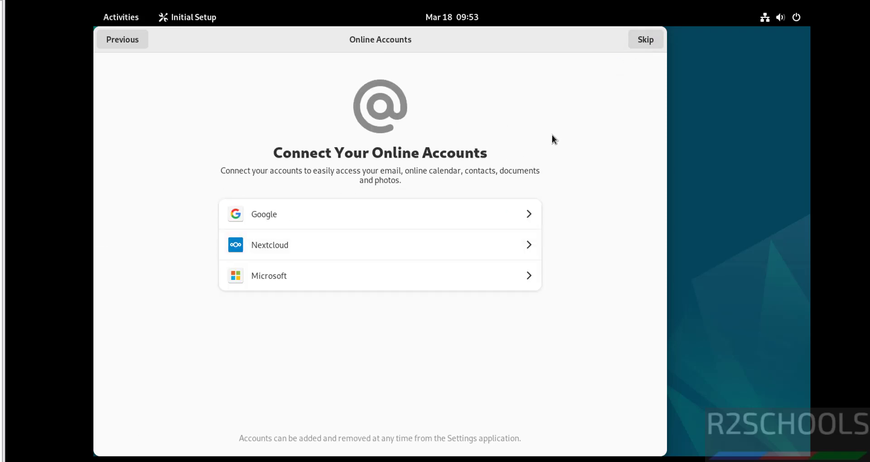
left_click(648, 41)
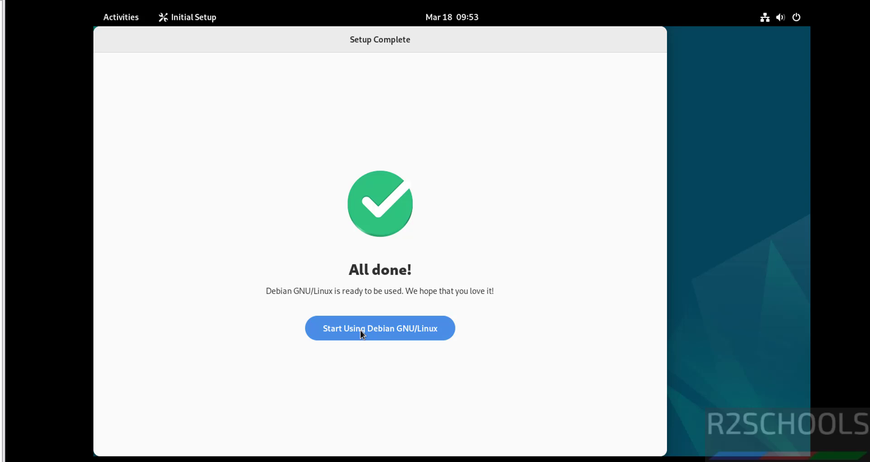
left_click(361, 331)
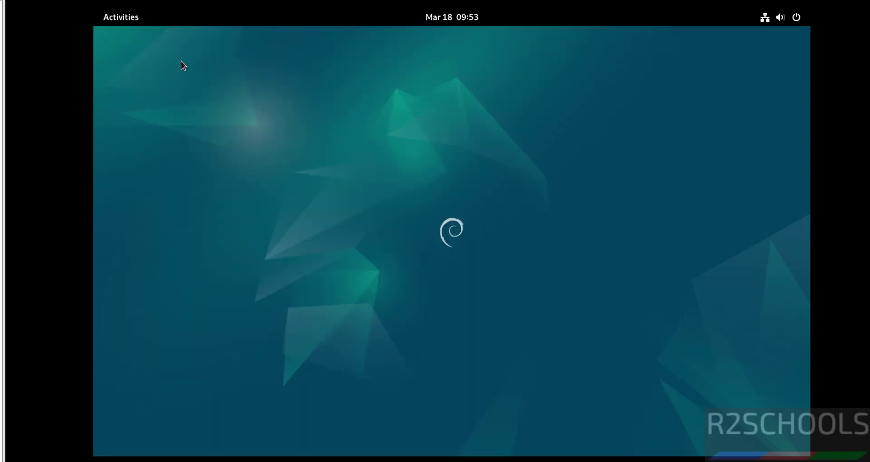
- Pin Terminal from Show Applications to the dash, launch it, and place it at top-left
left_click(135, 22)
left_click(566, 424)
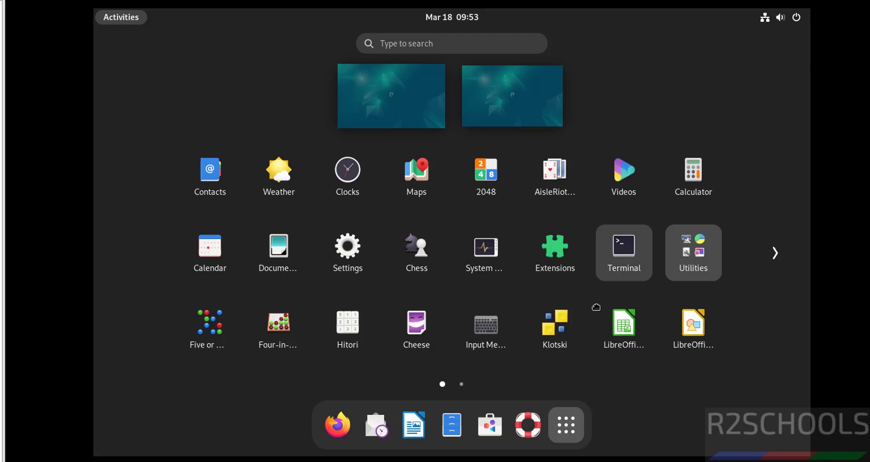
left_click_drag(596, 307, 544, 432)
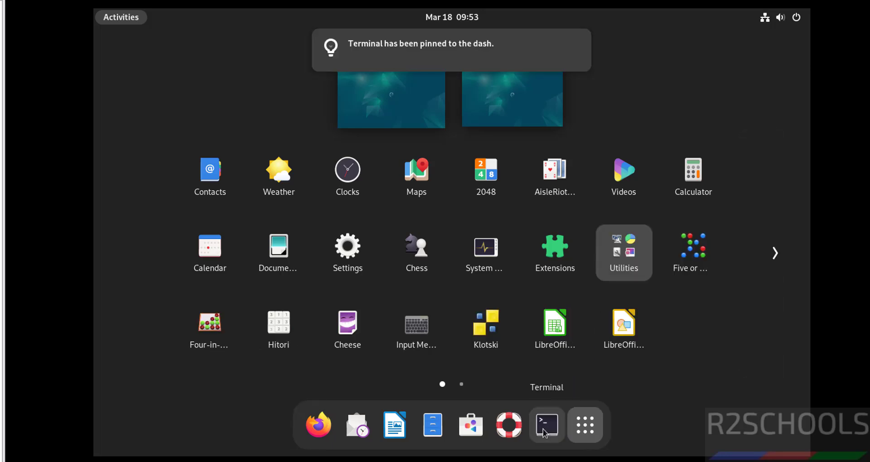
left_click(544, 433)
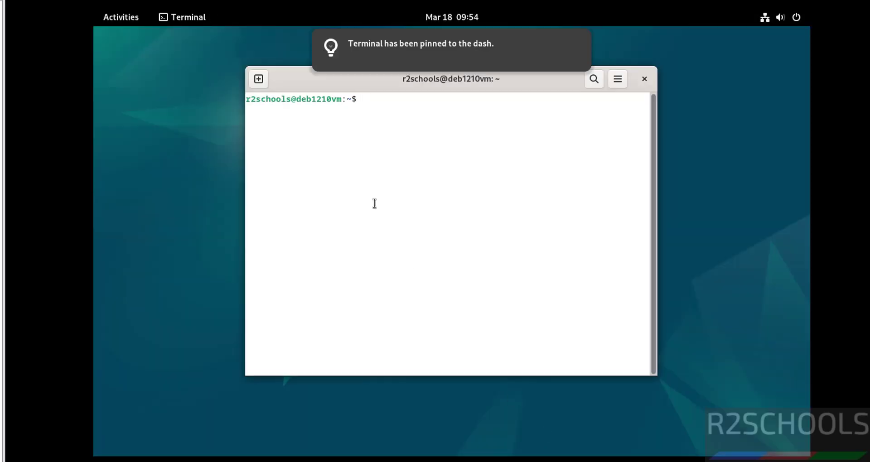
left_click_drag(301, 78, 146, 41)
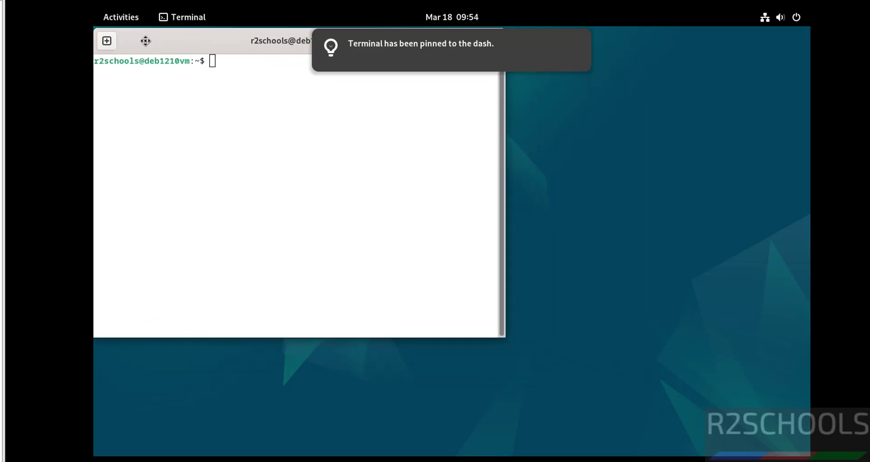
- Enable a custom Monospace 14 font in the Terminal's Unnamed profile
left_click(465, 42)
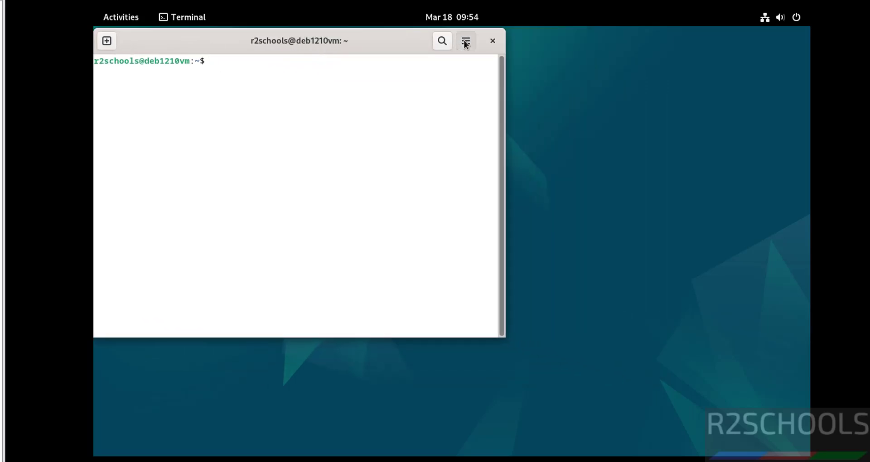
left_click(409, 166)
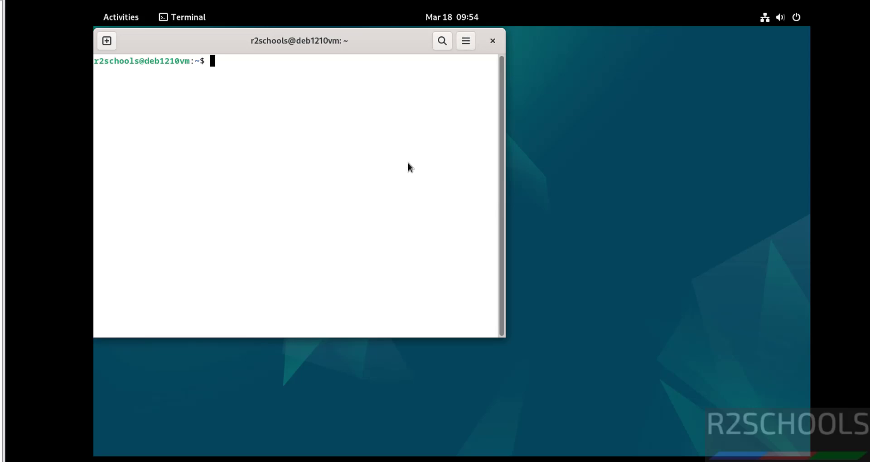
left_click(146, 206)
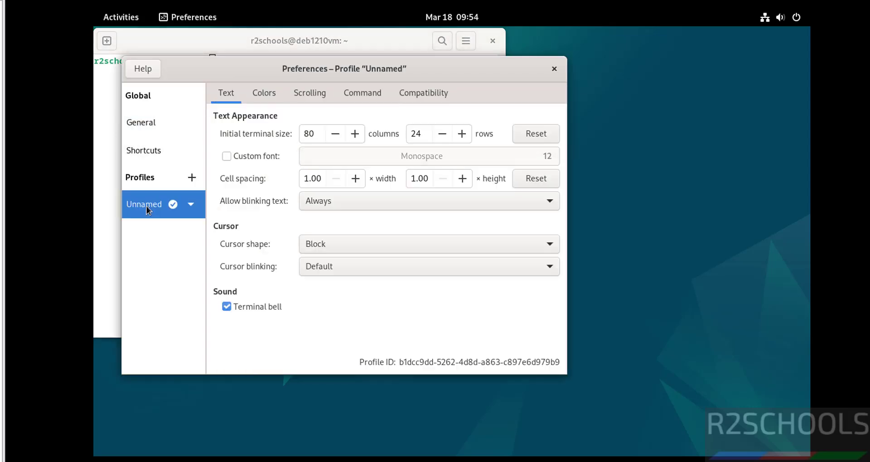
left_click(239, 156)
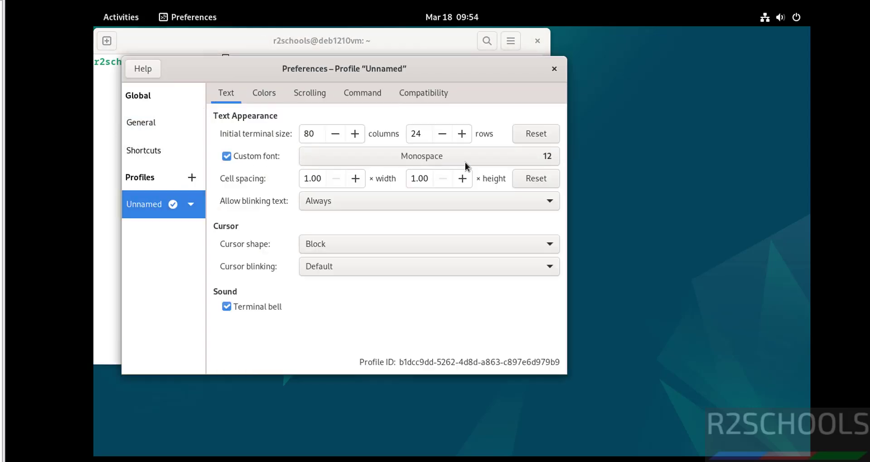
left_click(490, 161)
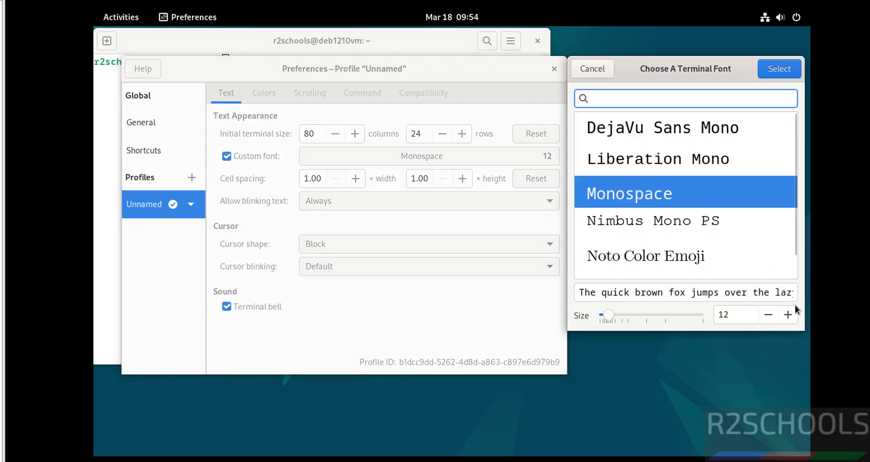
left_click(787, 315)
left_click(788, 316)
left_click(788, 316)
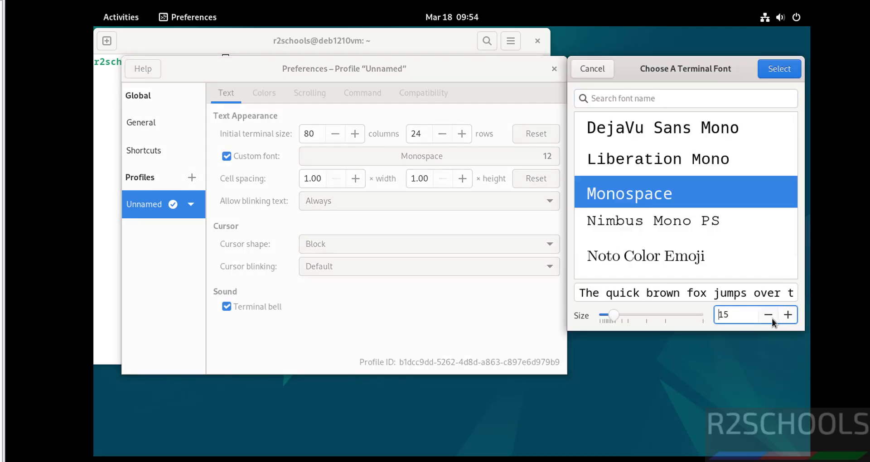
left_click(769, 316)
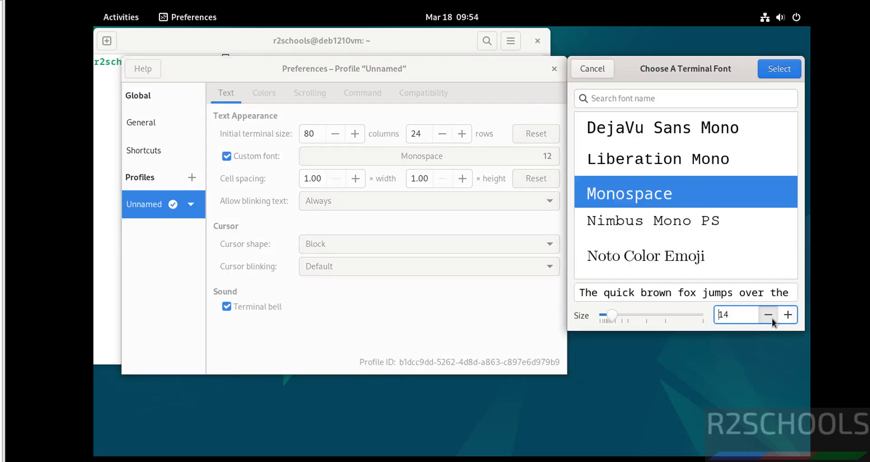
left_click(779, 69)
- Check the OS release with 'more /etc/os-release' and display the hostname
left_click(554, 70)
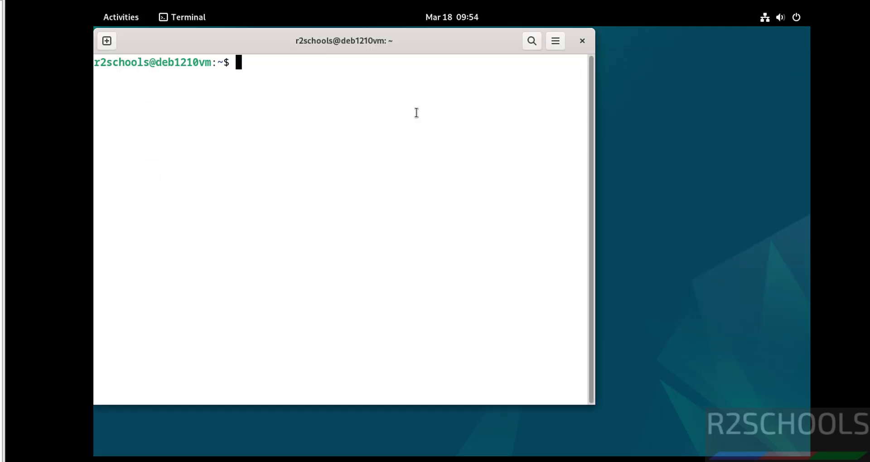
type("mor")
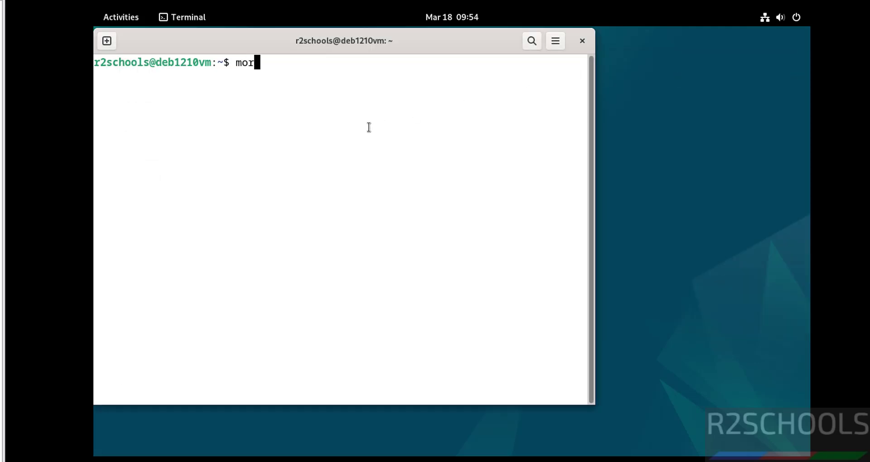
type("e /etc/os-release")
key("Return")
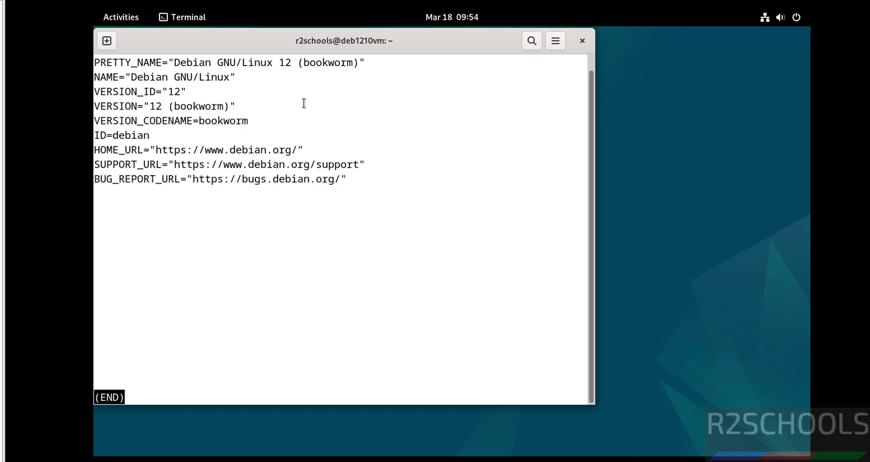
key("q")
key("ctrl+l")
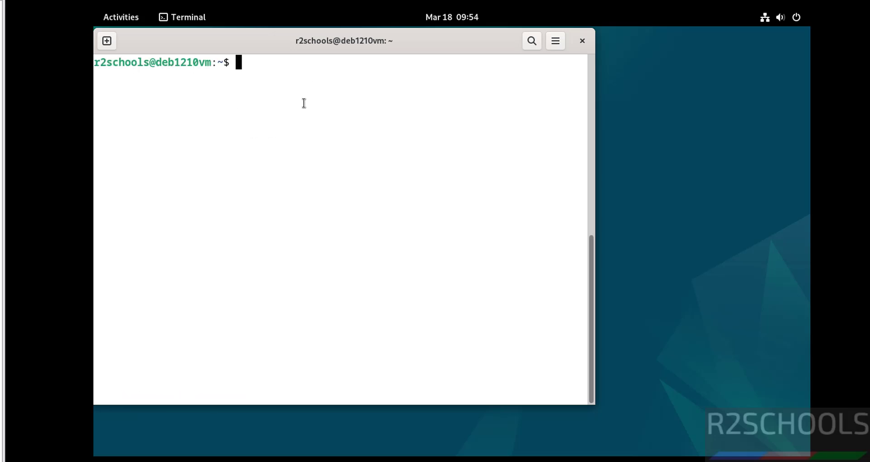
type("hostname")
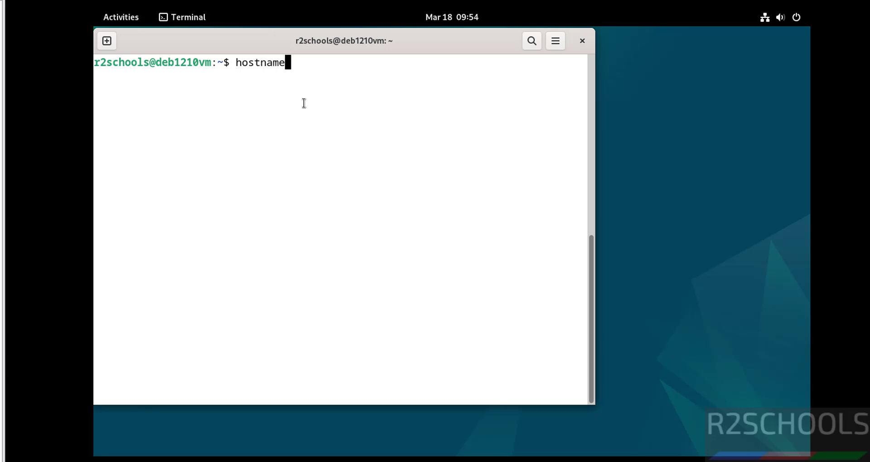
key("Return")
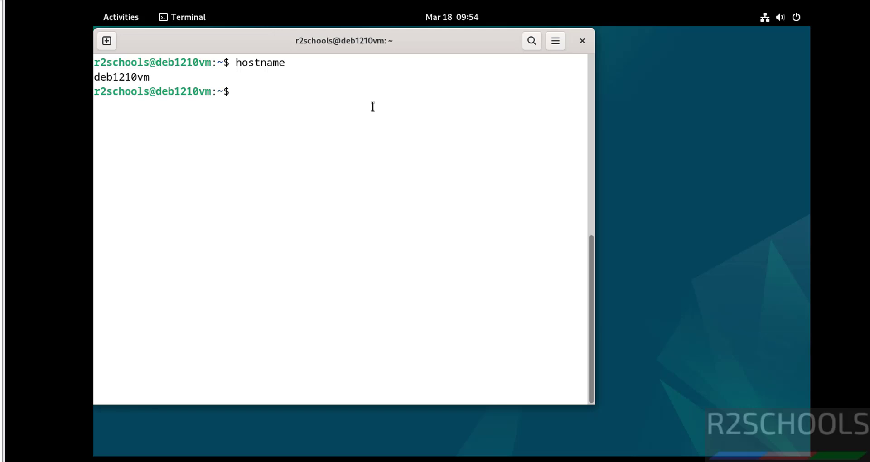
- Run 'sudo apt update && sudo apt upgrade', switching to root with su after sudo fails
type("sudo apt updat")
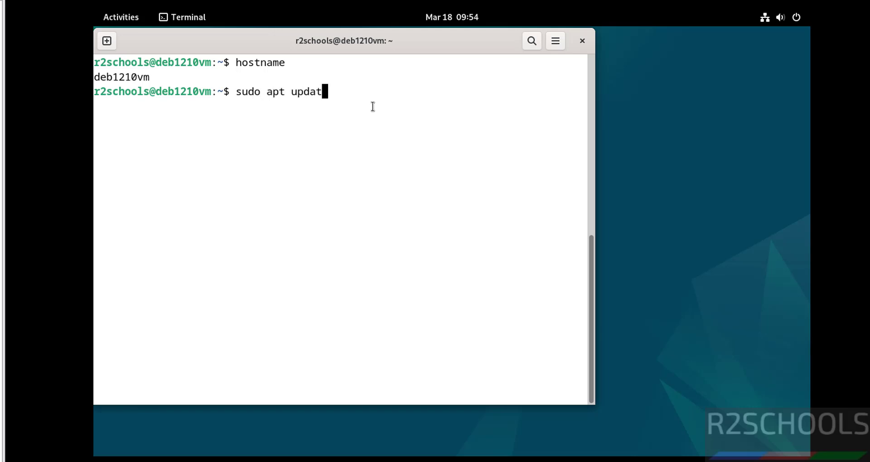
type("e && sudo apt upgrade")
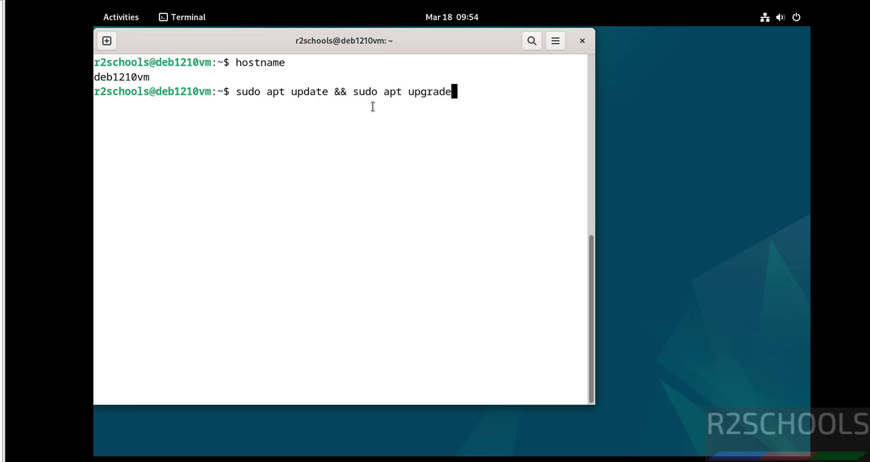
key("Return")
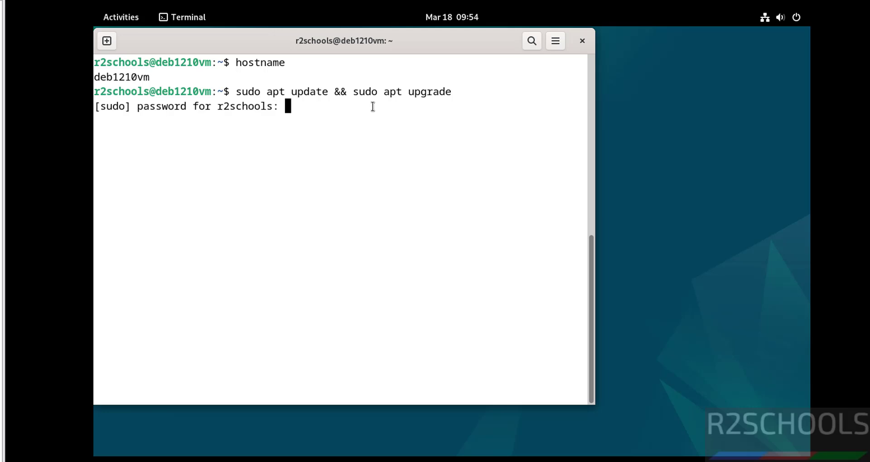
key("Return")
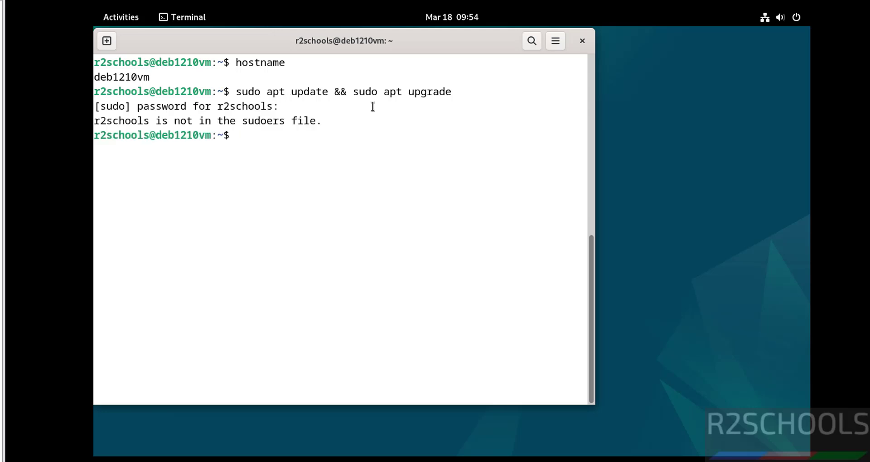
type("su")
key("Return")
key("Return")
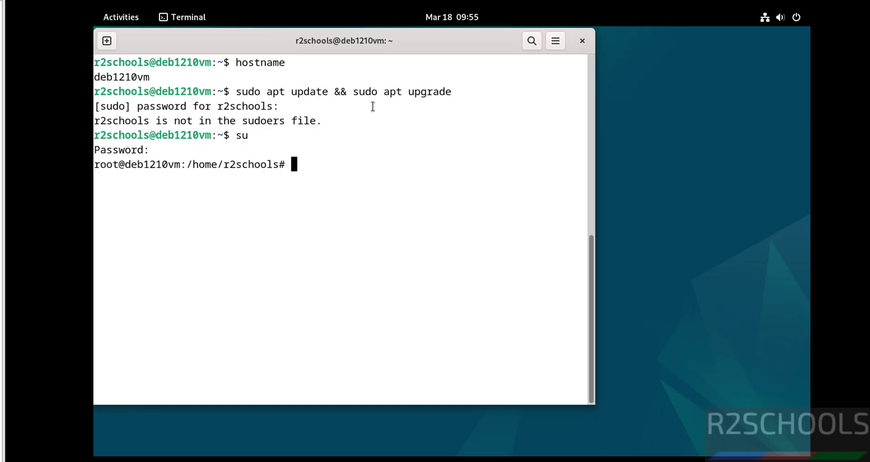
type("sudo apt update ")
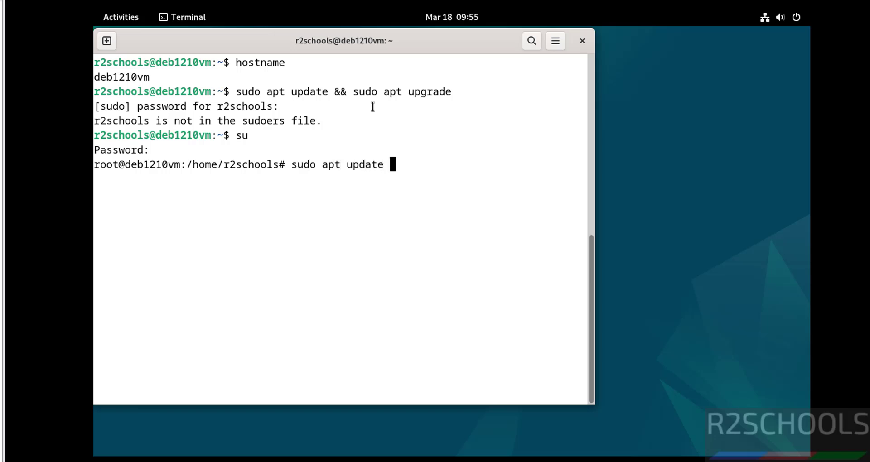
type("&& sudo apt up")
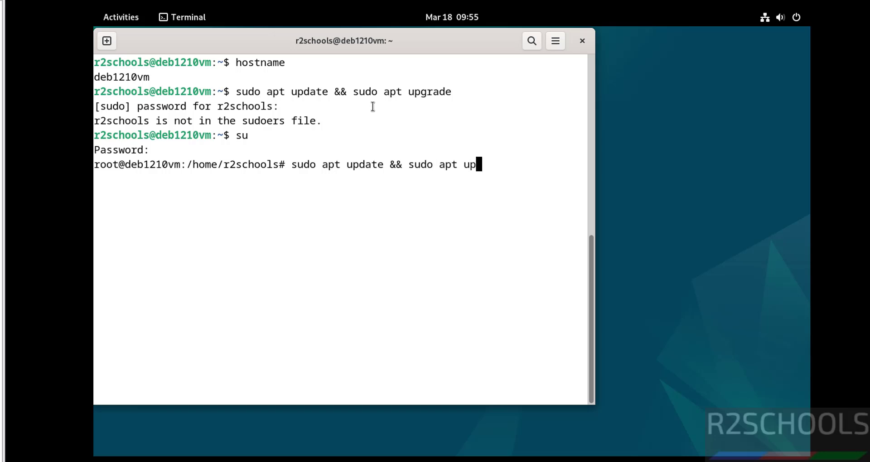
type("grade")
key("Return")
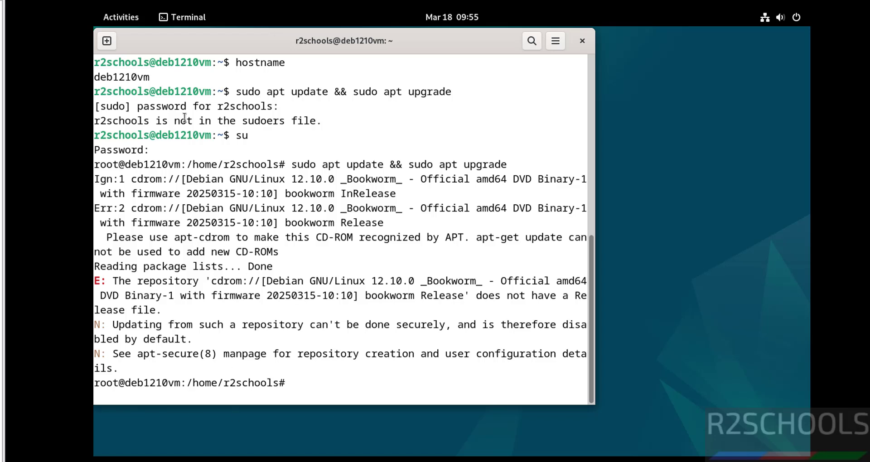
- Launch Firefox and search the web for the copied CD-ROM repository error
left_click(132, 24)
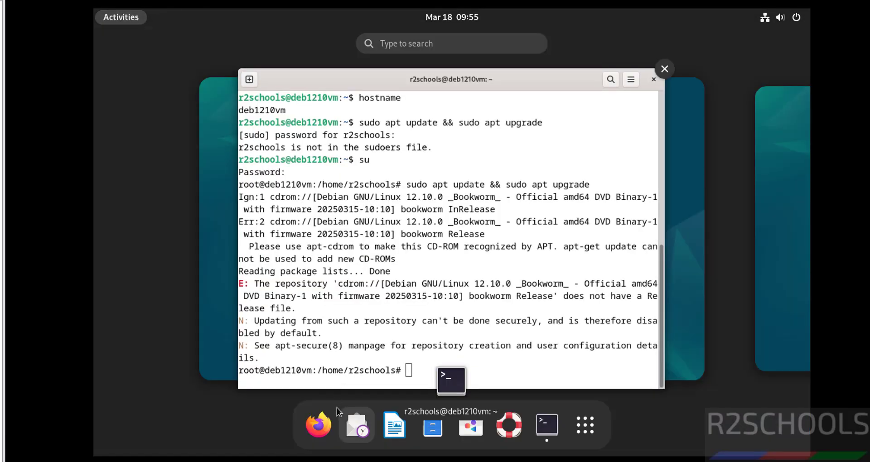
left_click(313, 423)
left_click(618, 105)
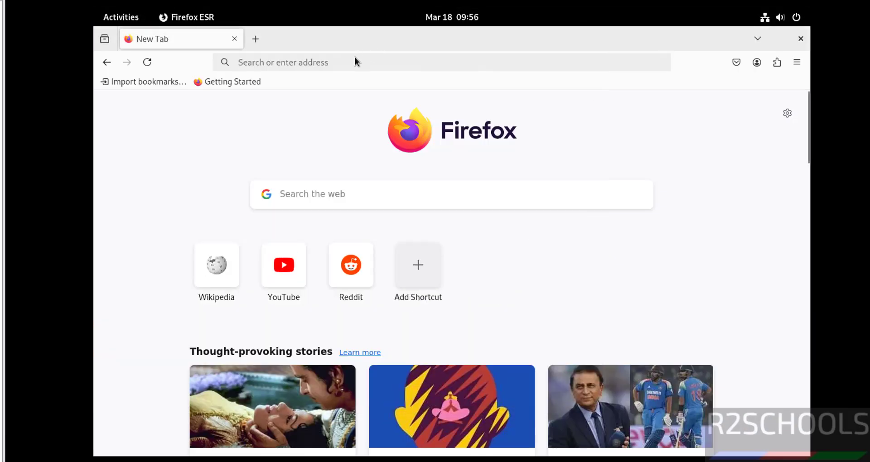
left_click(338, 67)
type("The repository 'cdrom://[Debian GNU/Linux 12.10.0 _Bookworm")
key("Return")
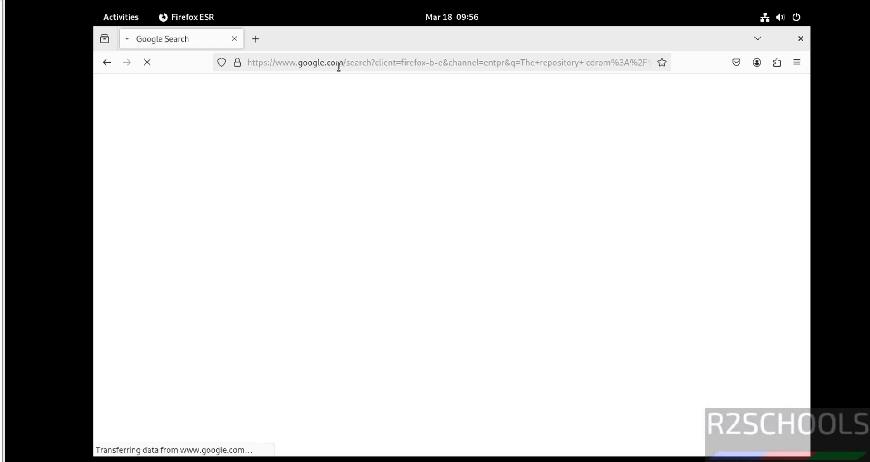
- Open the Medium article on fixing the Debian 12 Bookworm update error at Step 2
scroll(132, 271, "down", 10)
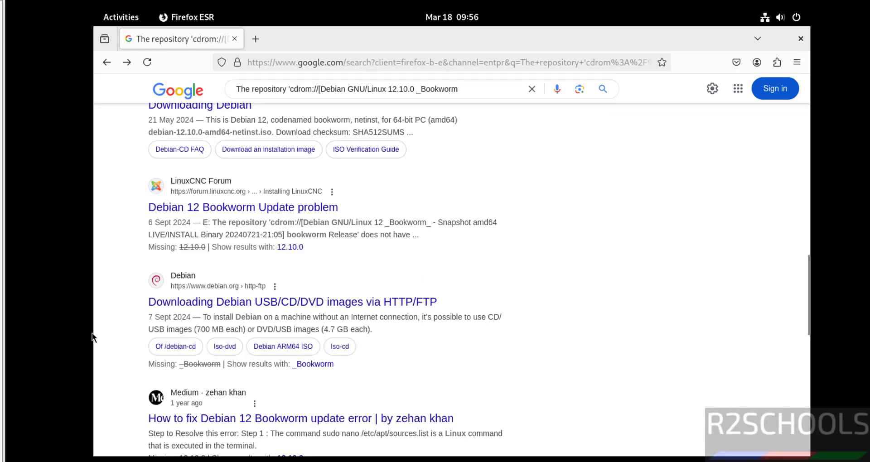
left_click(275, 422)
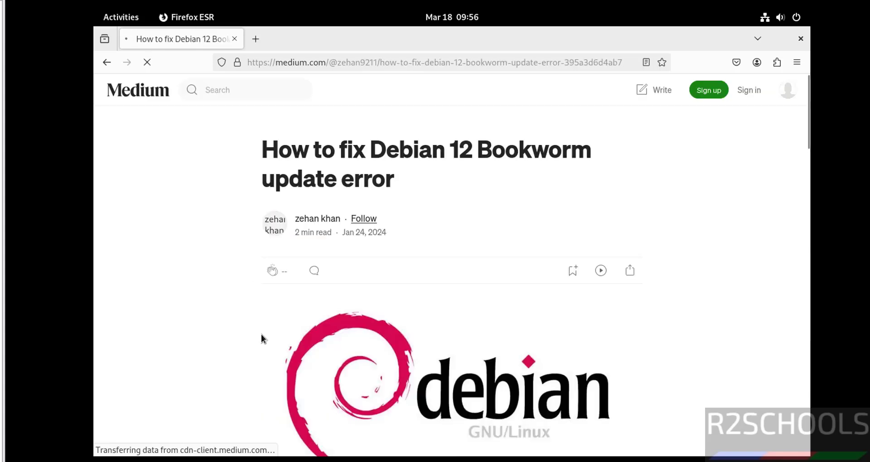
scroll(353, 385, "down", 10)
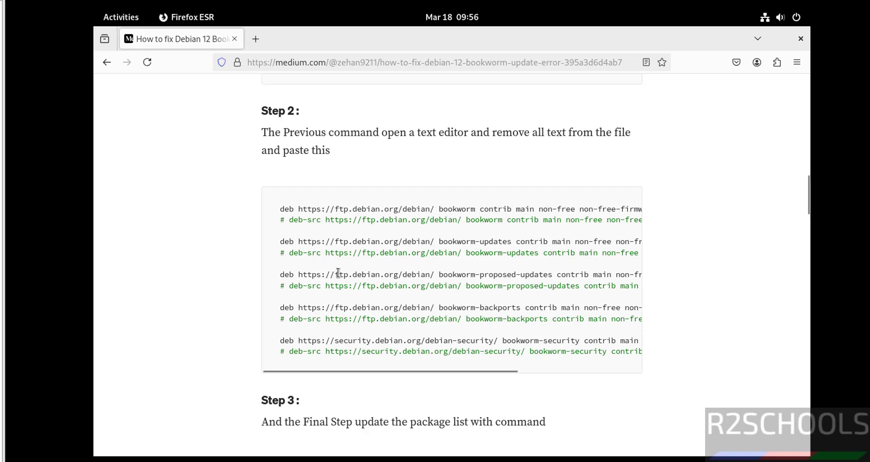
scroll(338, 273, "up", 3)
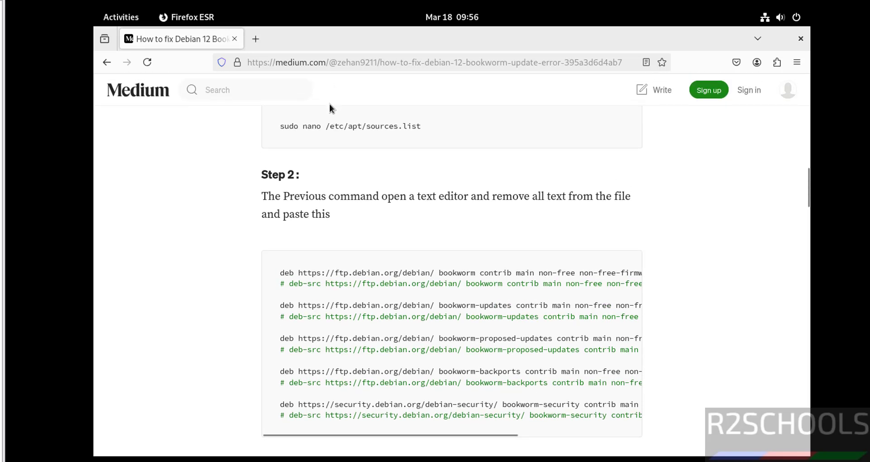
- Open /etc/apt/sources.list in vi with sudo and comment out the cdrom line with #
key("alt+Tab")
key("ctrl+l")
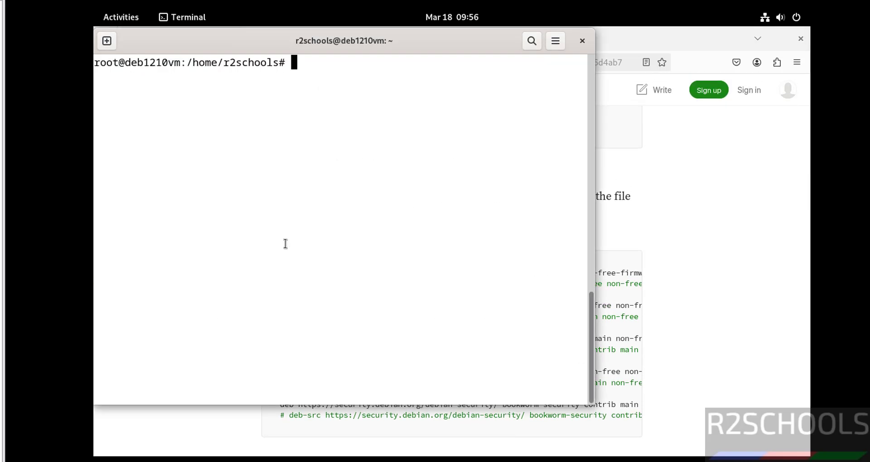
type("sudo vi")
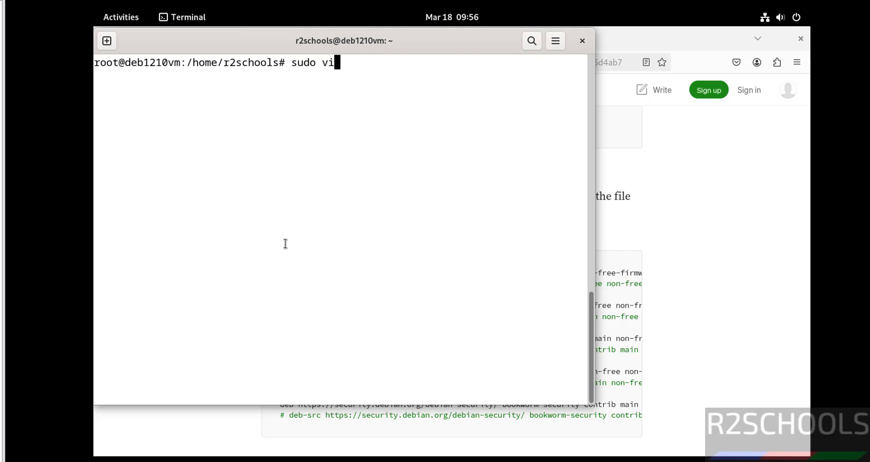
type(" /etc/apt/sources.list")
key("Return")
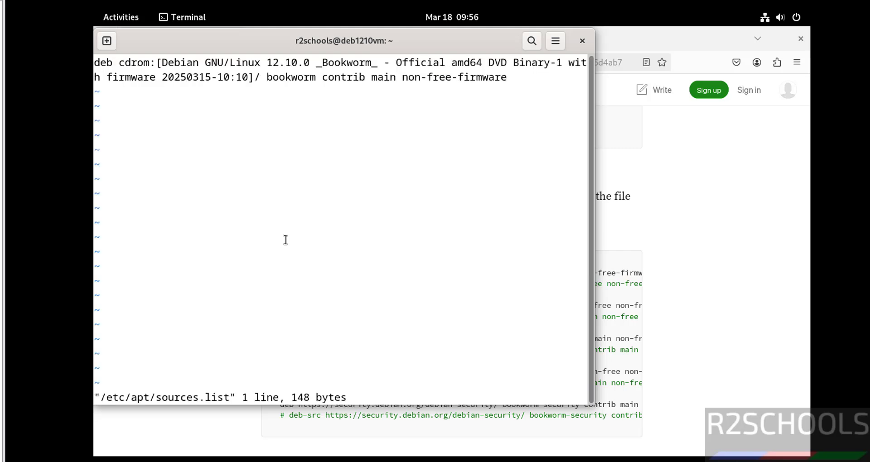
type("i#")
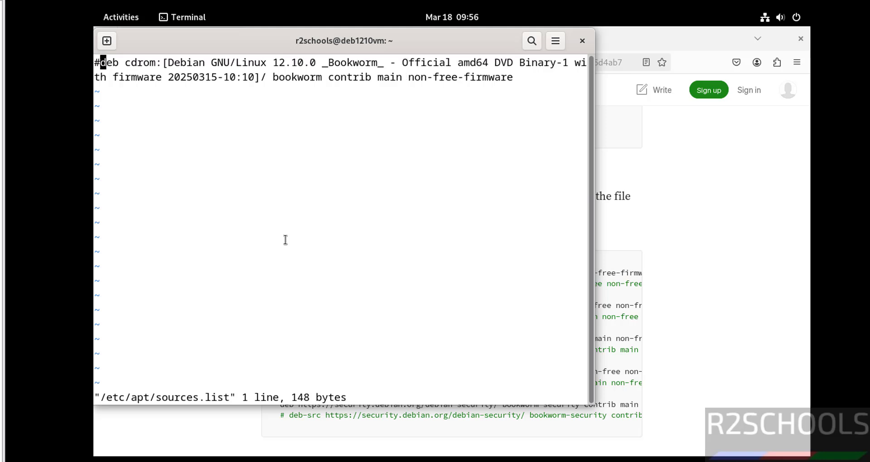
key("Escape")
key("shift+a")
- Copy the article's bookworm, updates, backports and security mirror lines and paste them into sources.list
key("alt+Tab")
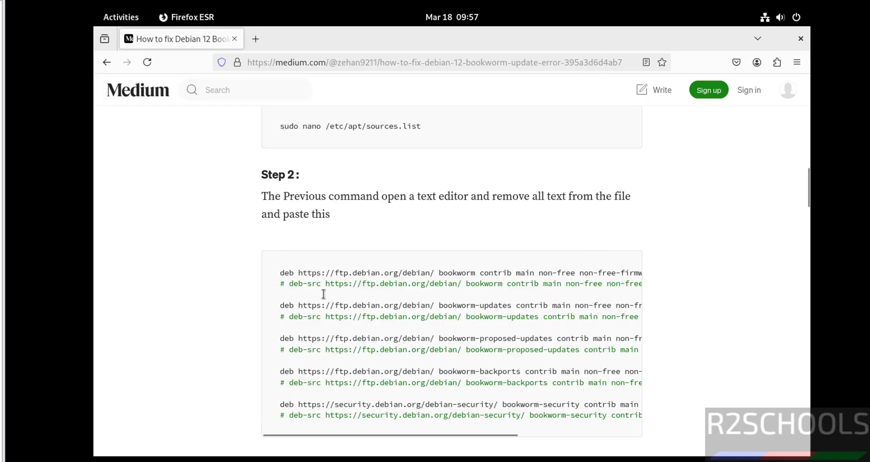
left_click_drag(280, 271, 660, 431)
key("ctrl+c")
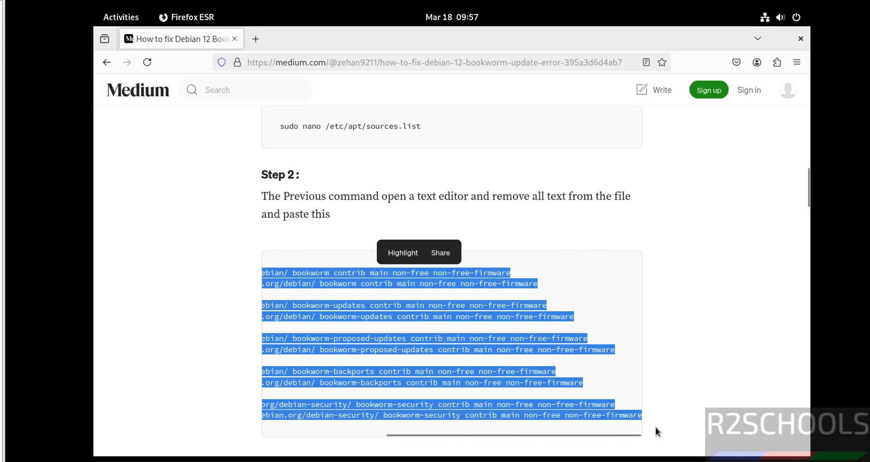
key("alt+Tab")
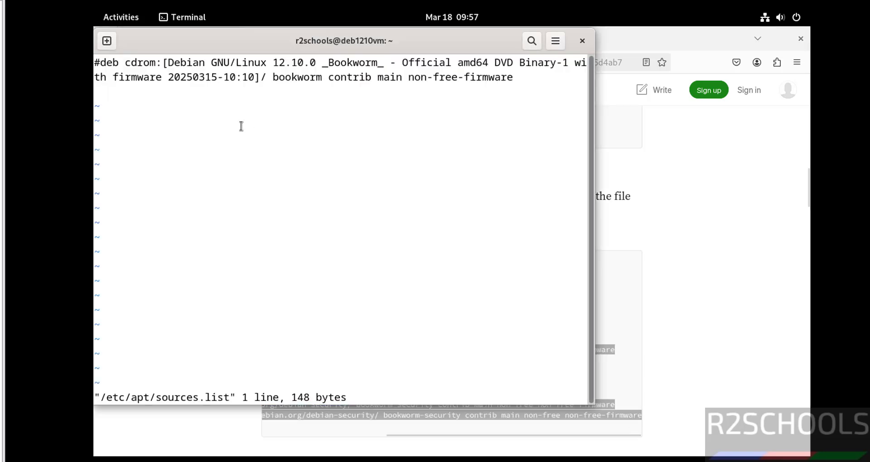
right_click(241, 126)
left_click(266, 166)
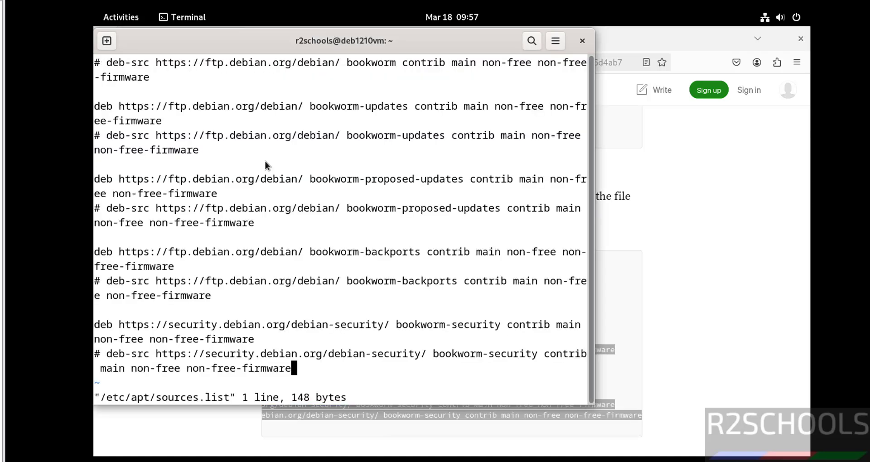
- Clear the article's text selection, then save sources.list and exit vi with :wq
key("alt+Tab")
left_click(701, 224)
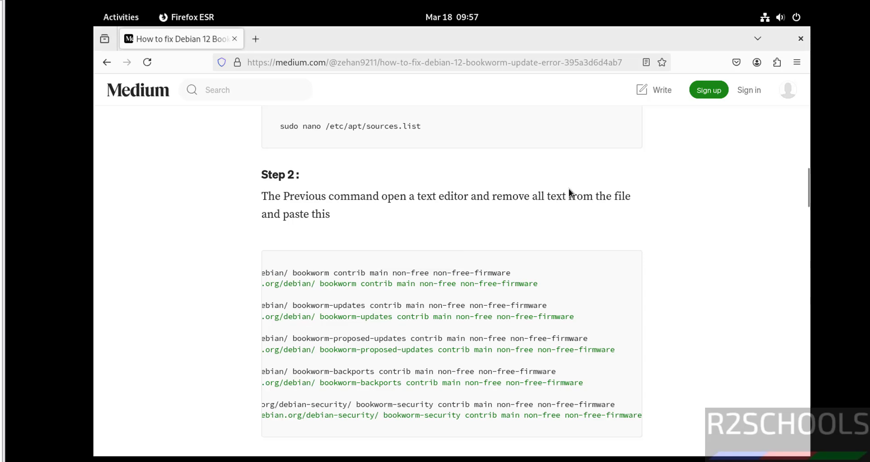
key("alt+Tab")
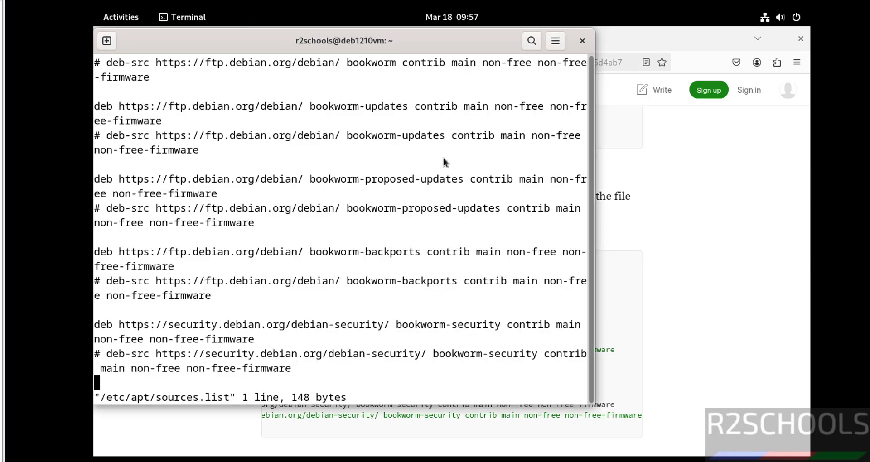
key("Return")
type(":wq!")
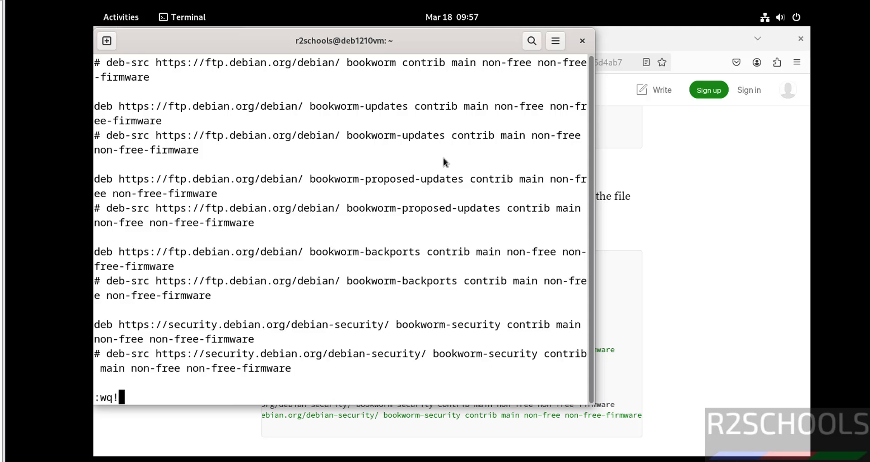
key("Return")
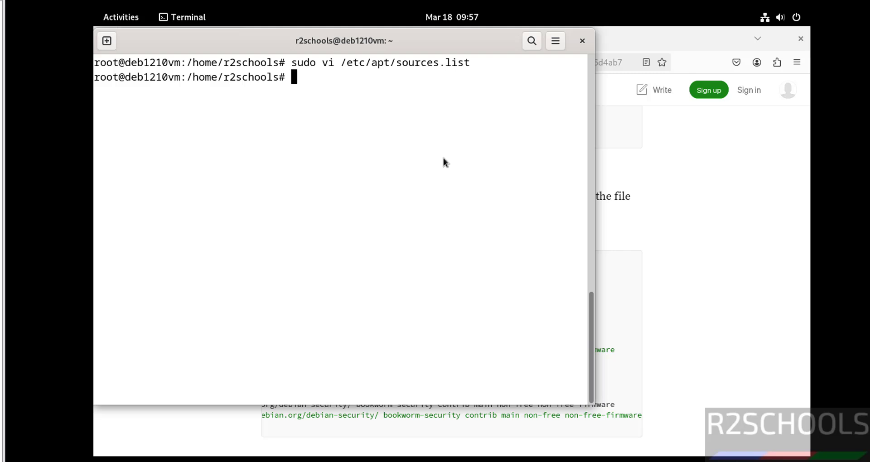
- Run 'sudo apt update && sudo apt upgrade', accept the libfreetype6 upgrade with y, and return to the article
type("sudo apt update ")
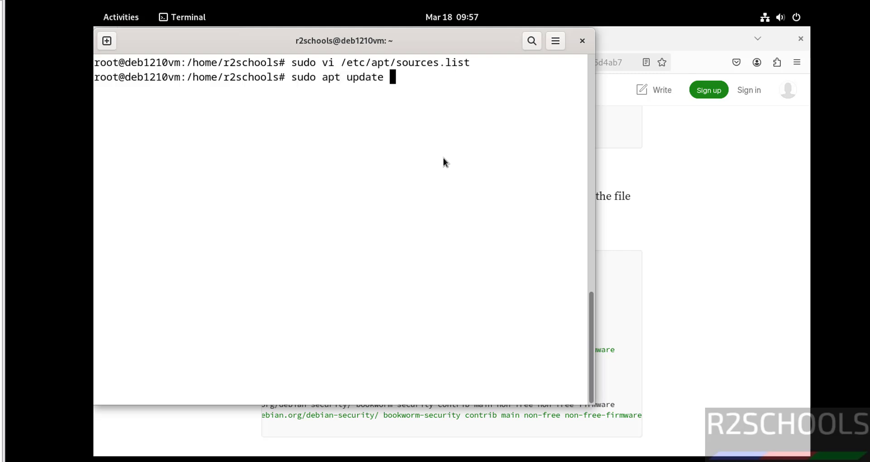
type("&& sudo apt upgra")
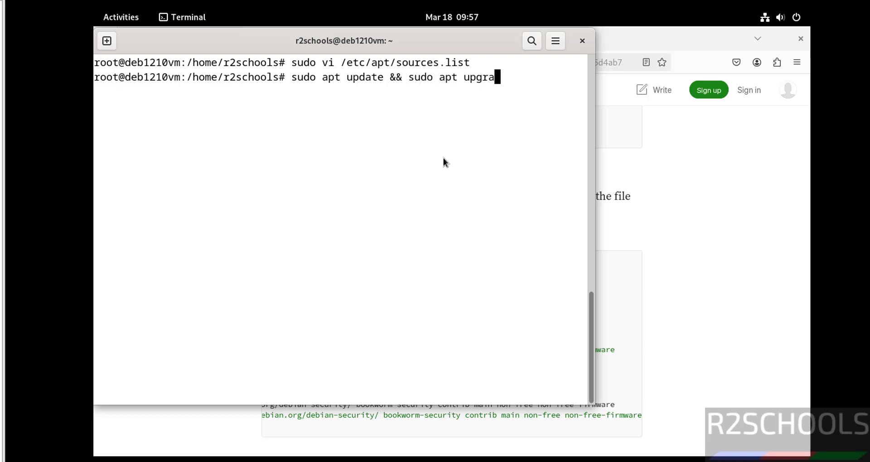
type("de")
key("Return")
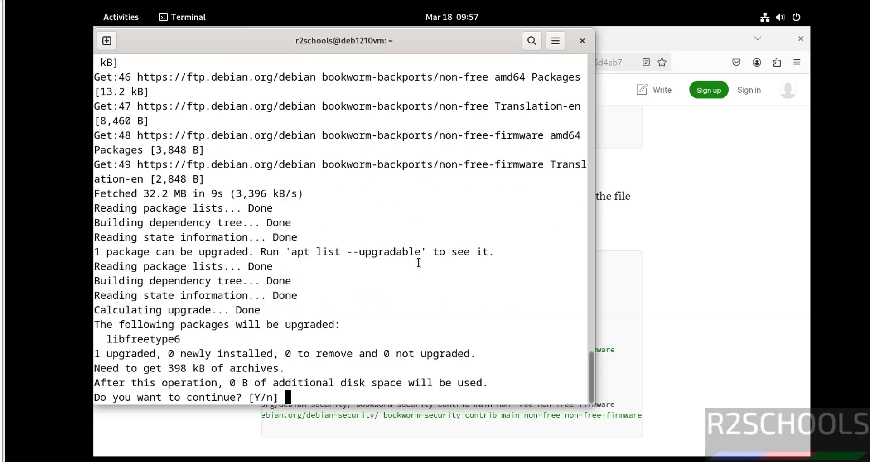
type("y")
key("Return")
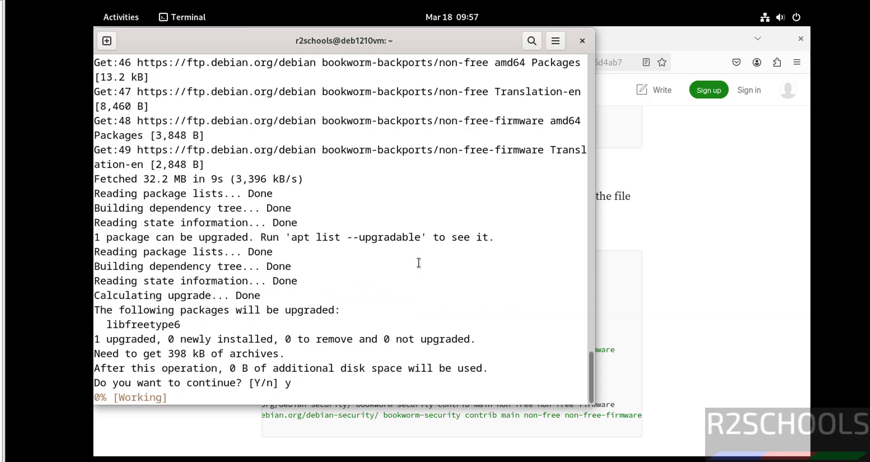
key("alt+Tab")
left_click(342, 267)
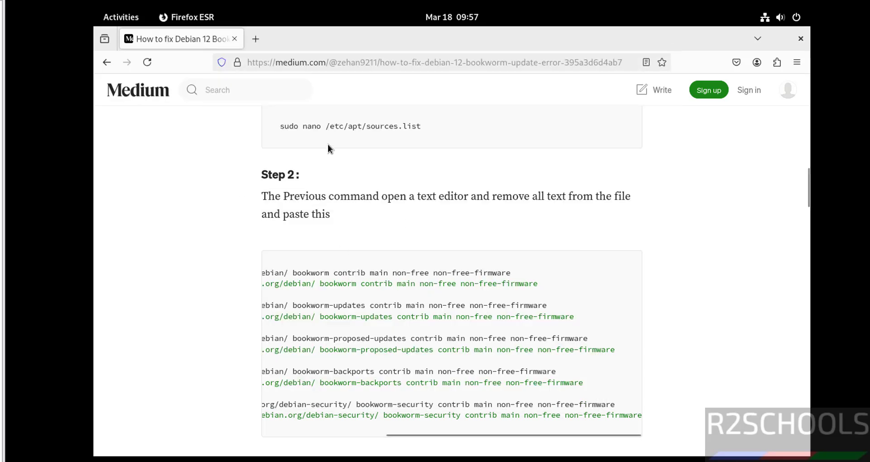